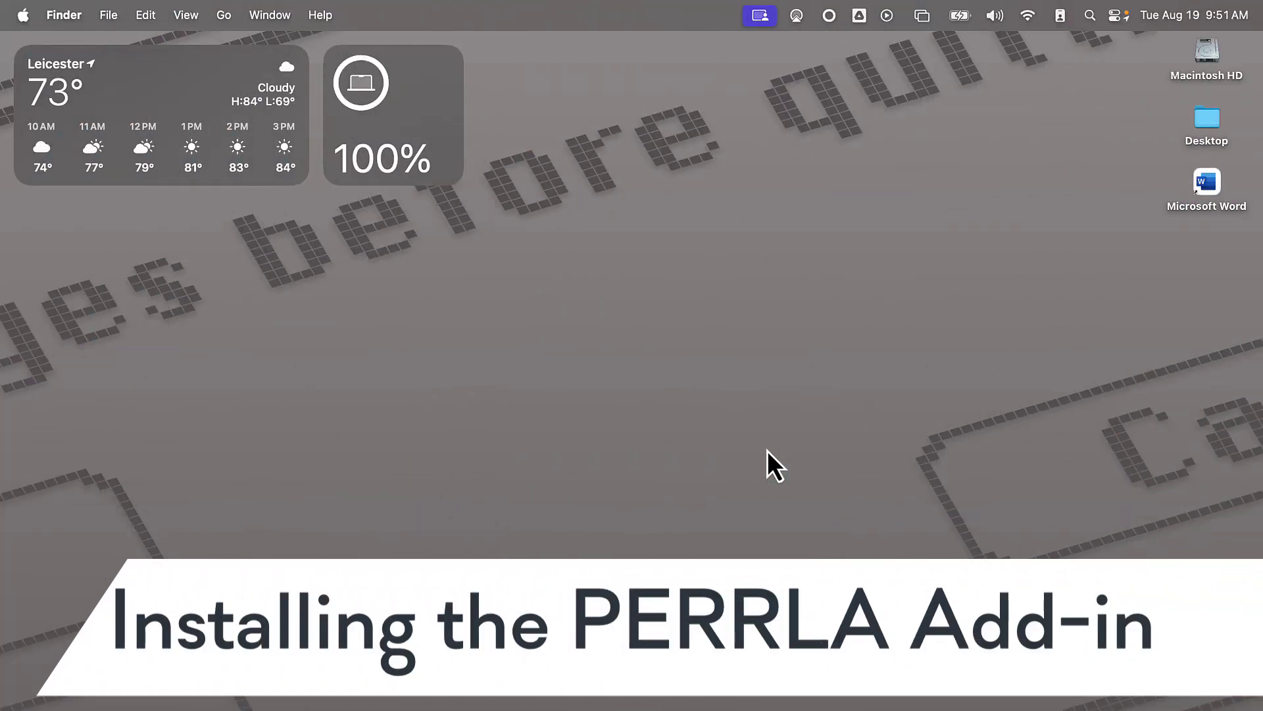
Start Word on a blank document, search the add-ins for PERRLA, and add it.
{"action": "double_click", "coordinate": [1210, 185]}
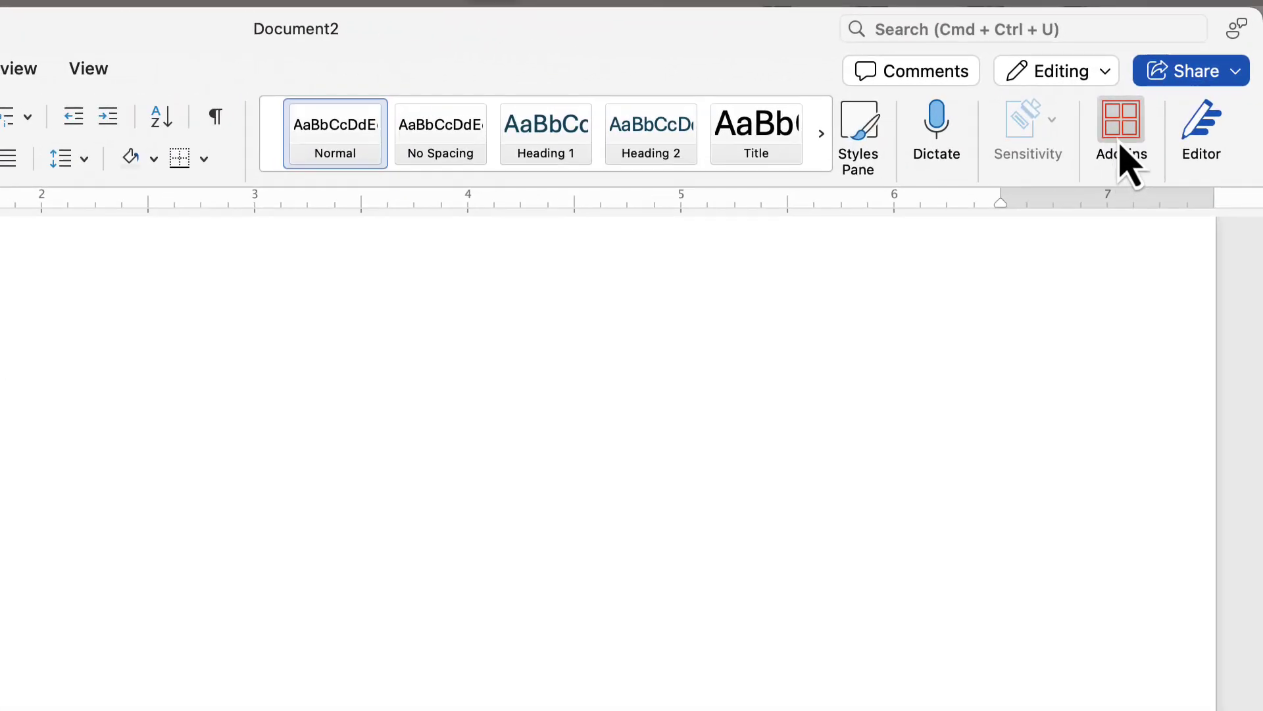
{"action": "left_click", "coordinate": [1122, 150]}
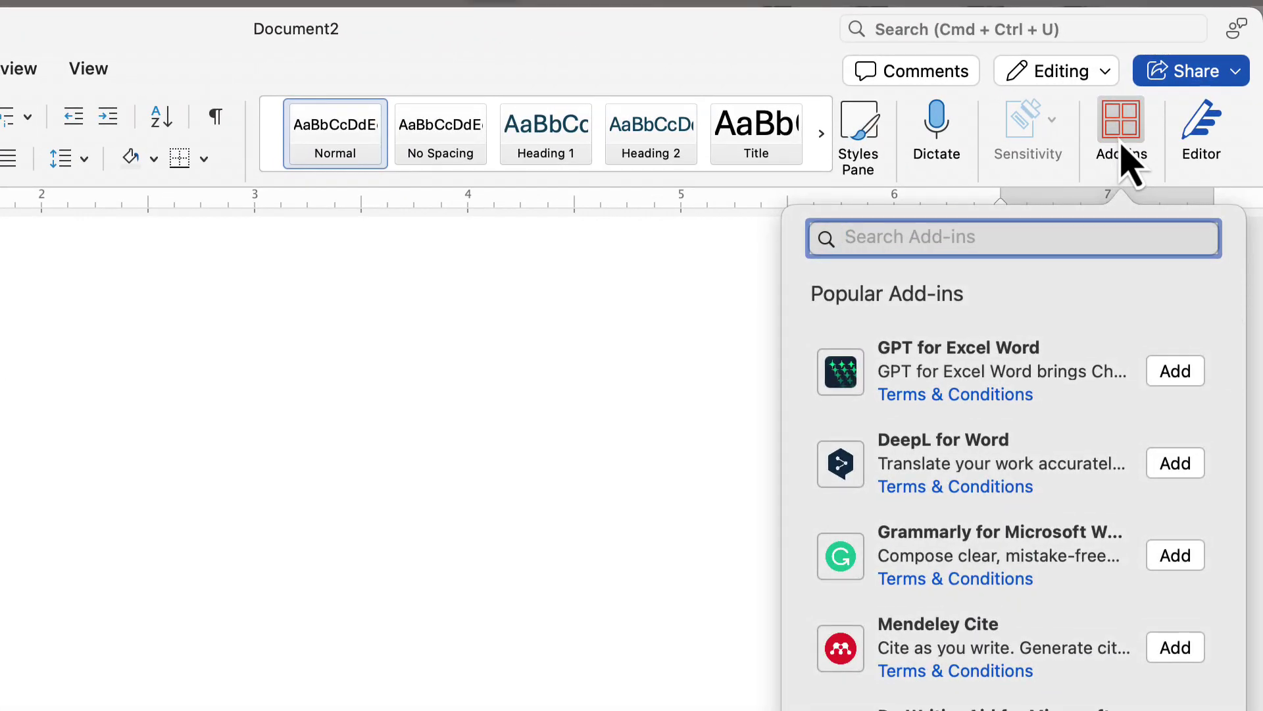
{"action": "type", "text": "PERRLA"}
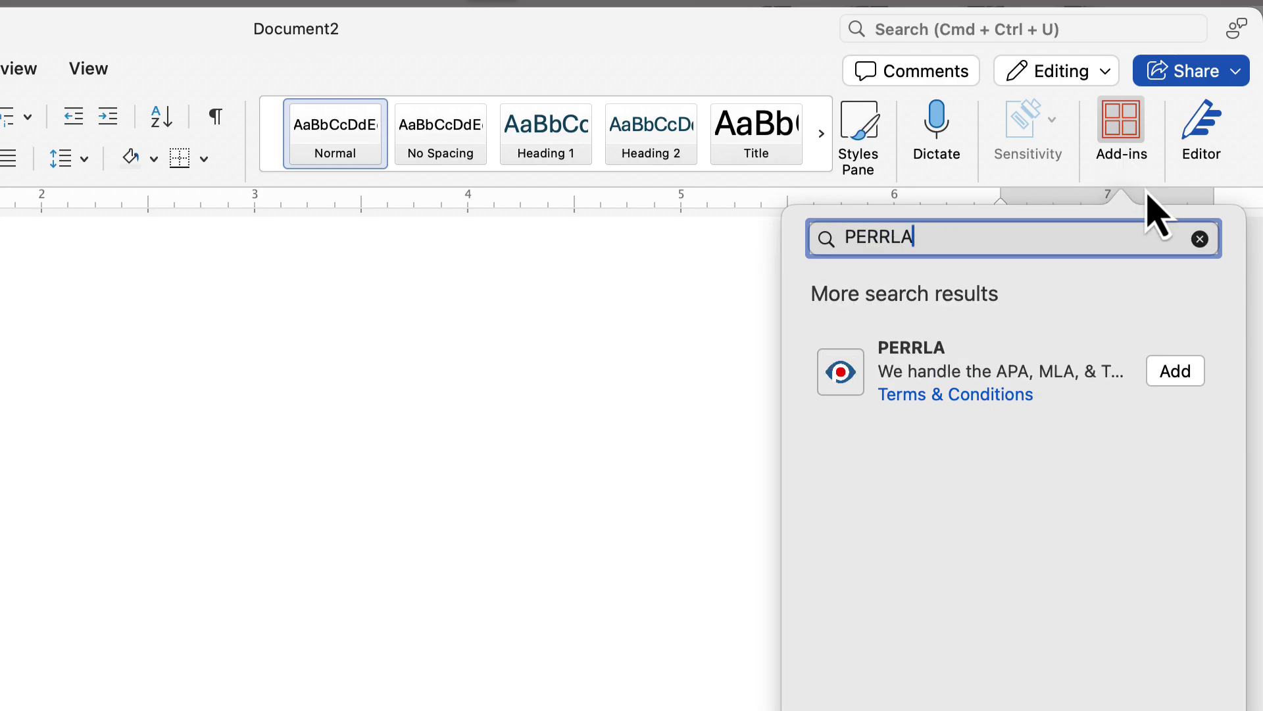
{"action": "left_click", "coordinate": [1159, 381]}
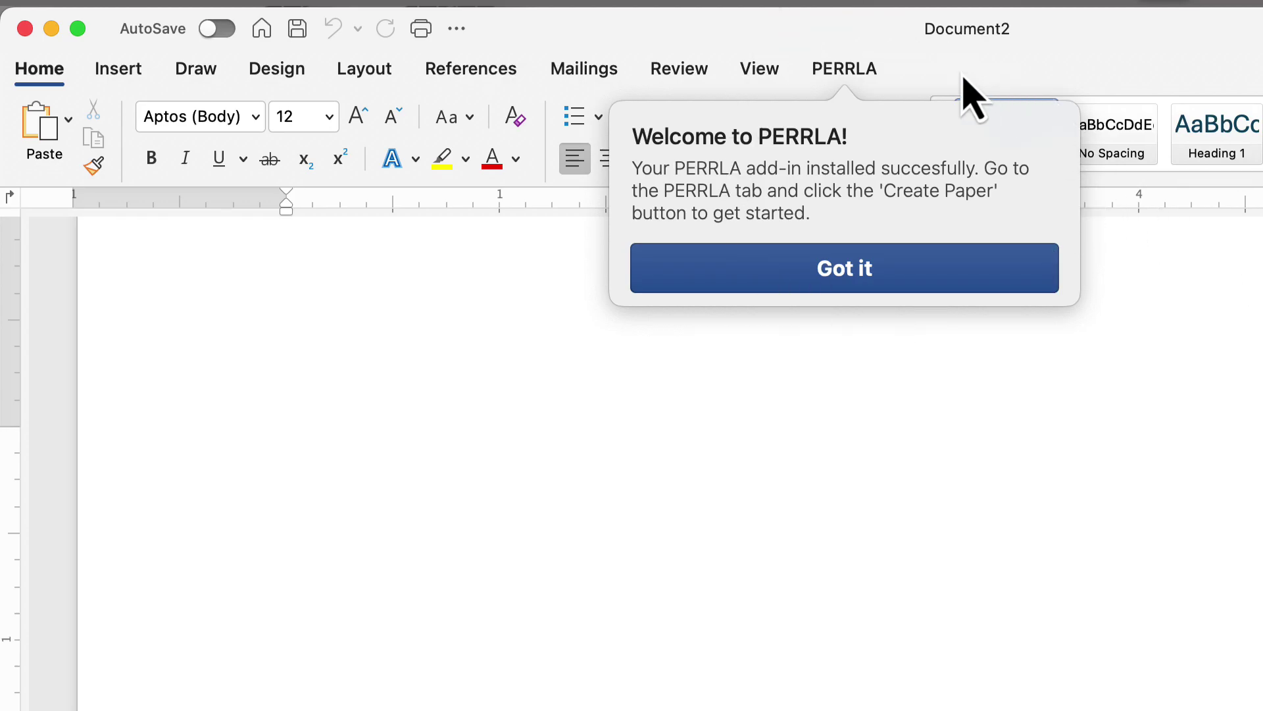
Close the PERRLA welcome message and show PERRLA's new-paper types on its tab.
{"action": "left_click", "coordinate": [857, 80]}
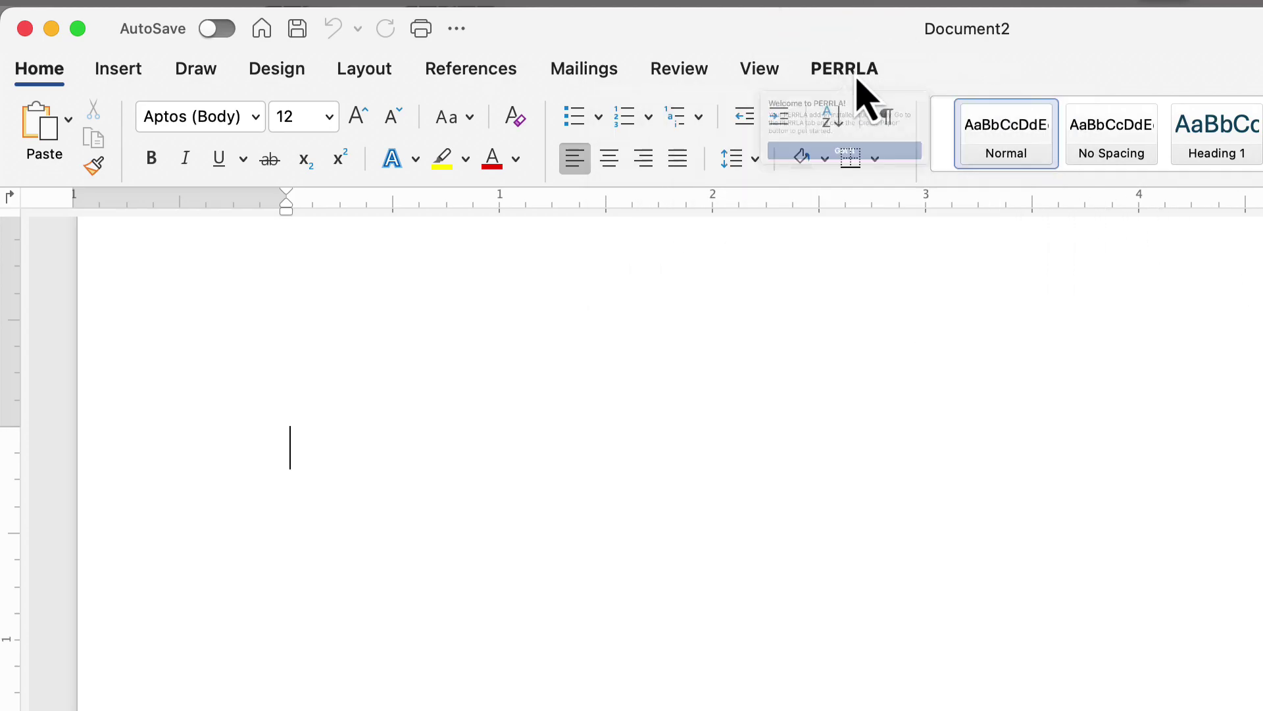
{"action": "left_click", "coordinate": [857, 80]}
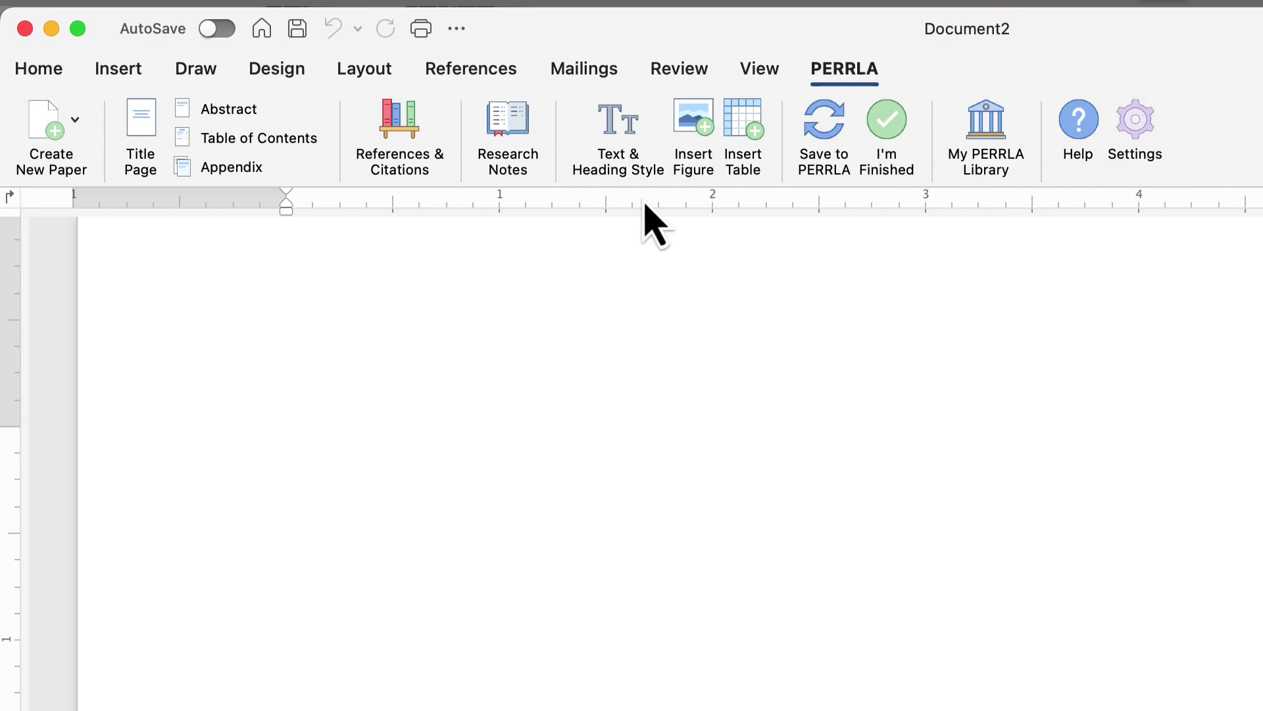
{"action": "left_click", "coordinate": [33, 157]}
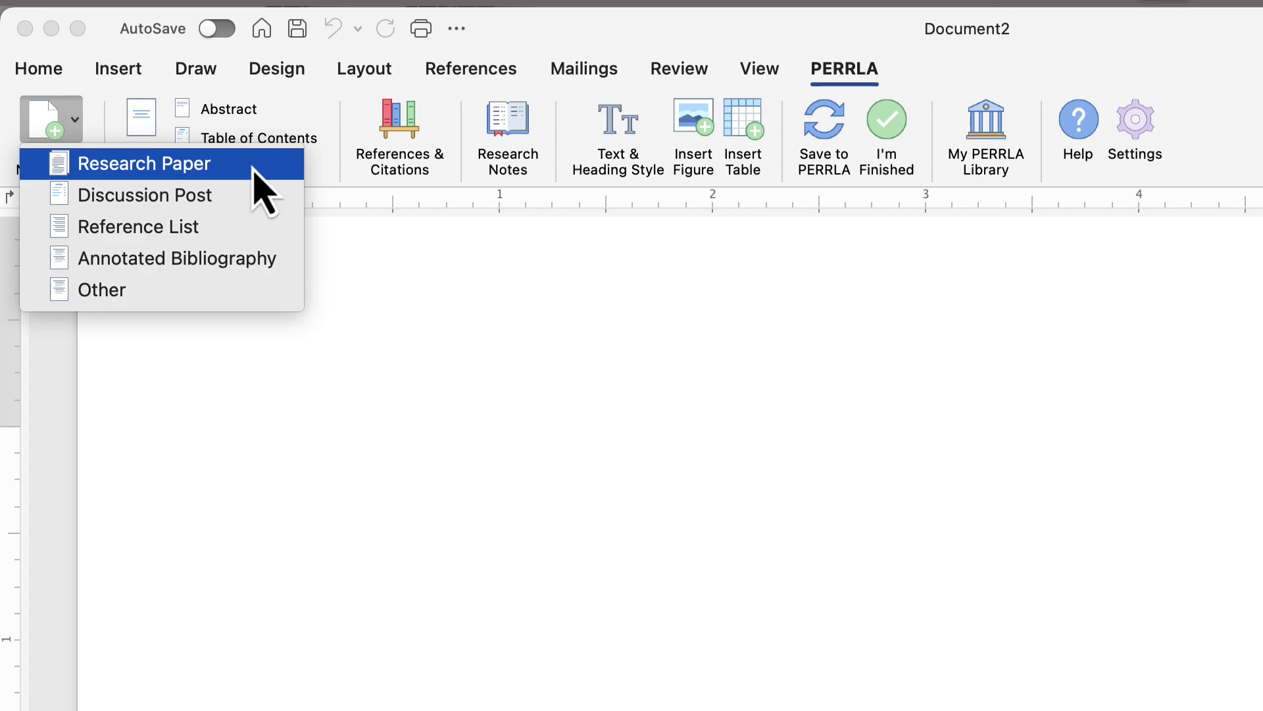
Start a Research Paper, allow document access, and title it 'Bigfoot: The Truth Revealed'.
{"action": "left_click", "coordinate": [253, 169]}
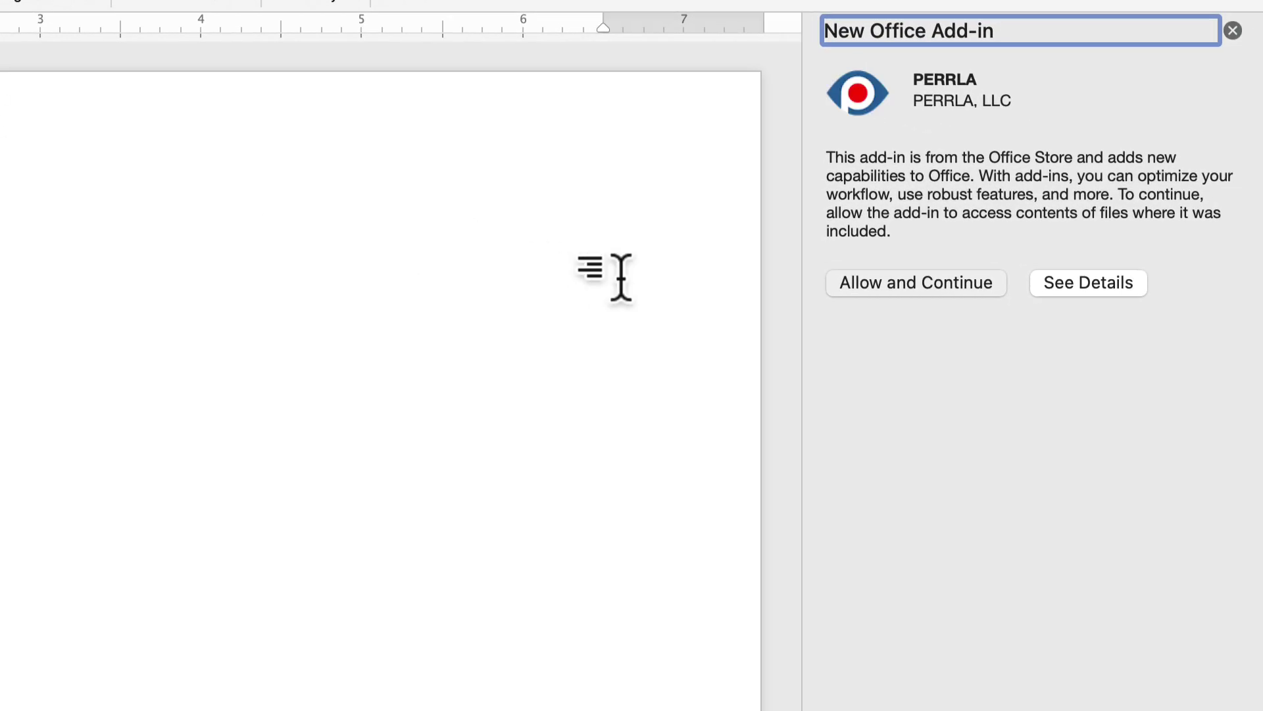
{"action": "left_click", "coordinate": [906, 294]}
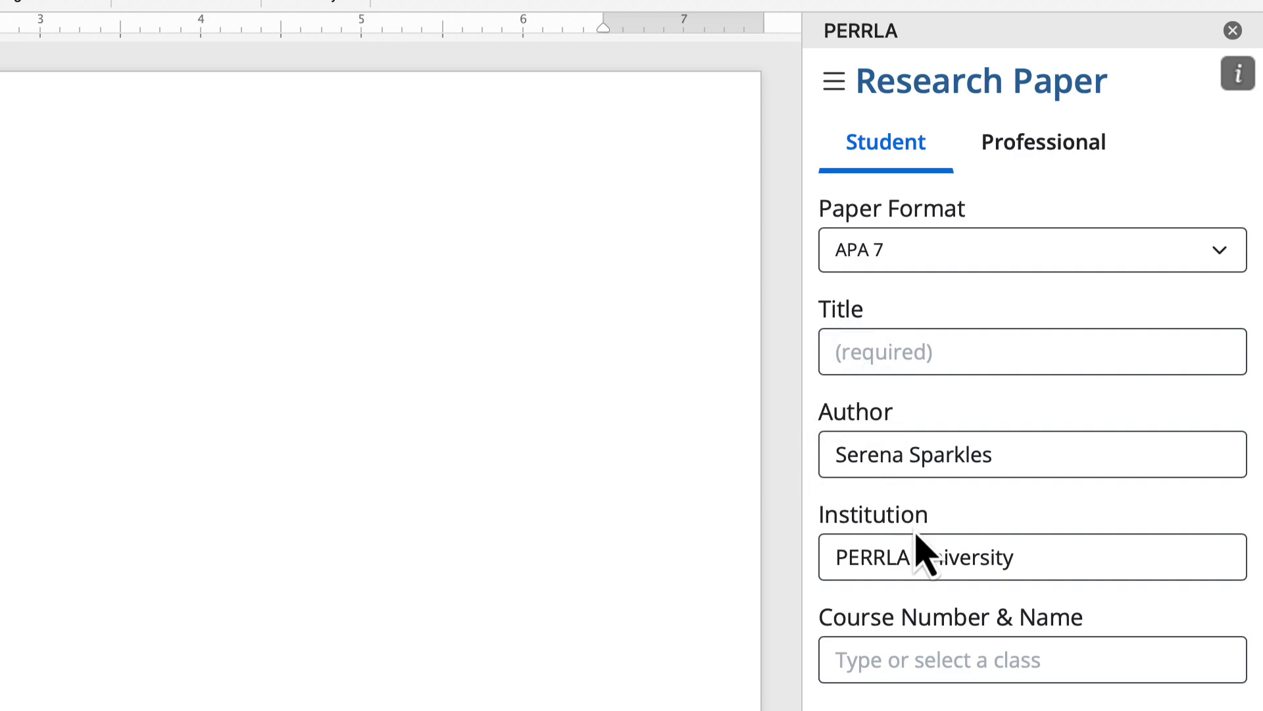
{"action": "left_click", "coordinate": [880, 345]}
{"action": "type", "text": "Bigfoot: The Truth"}
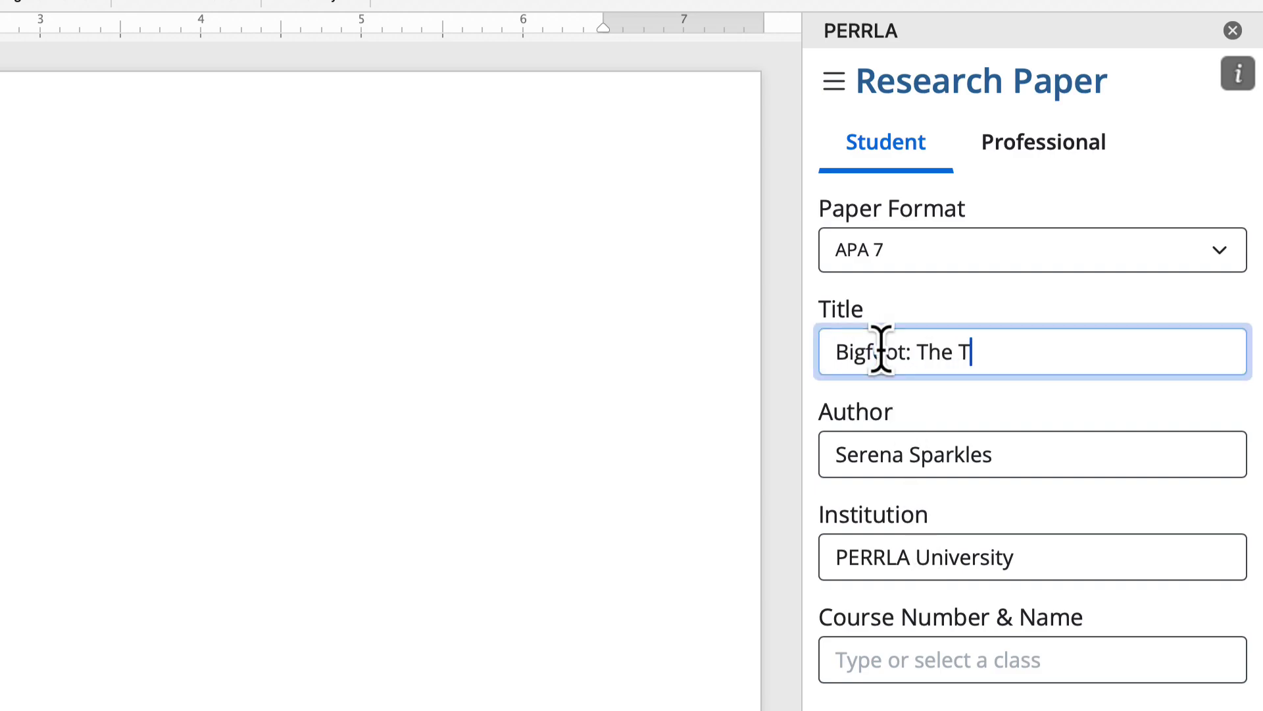
{"action": "type", "text": " Revealed"}
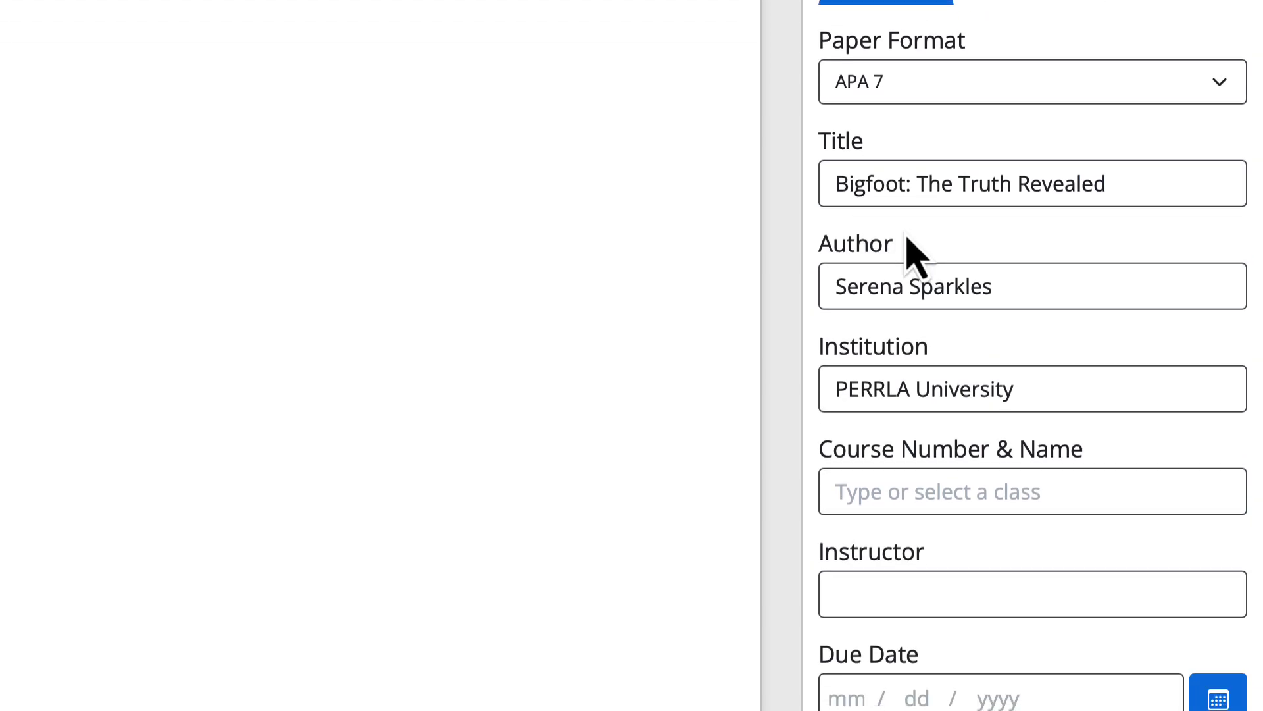
Choose course Cryptozoology 101, enter due date 01012026, and create the research paper.
{"action": "left_click", "coordinate": [893, 357]}
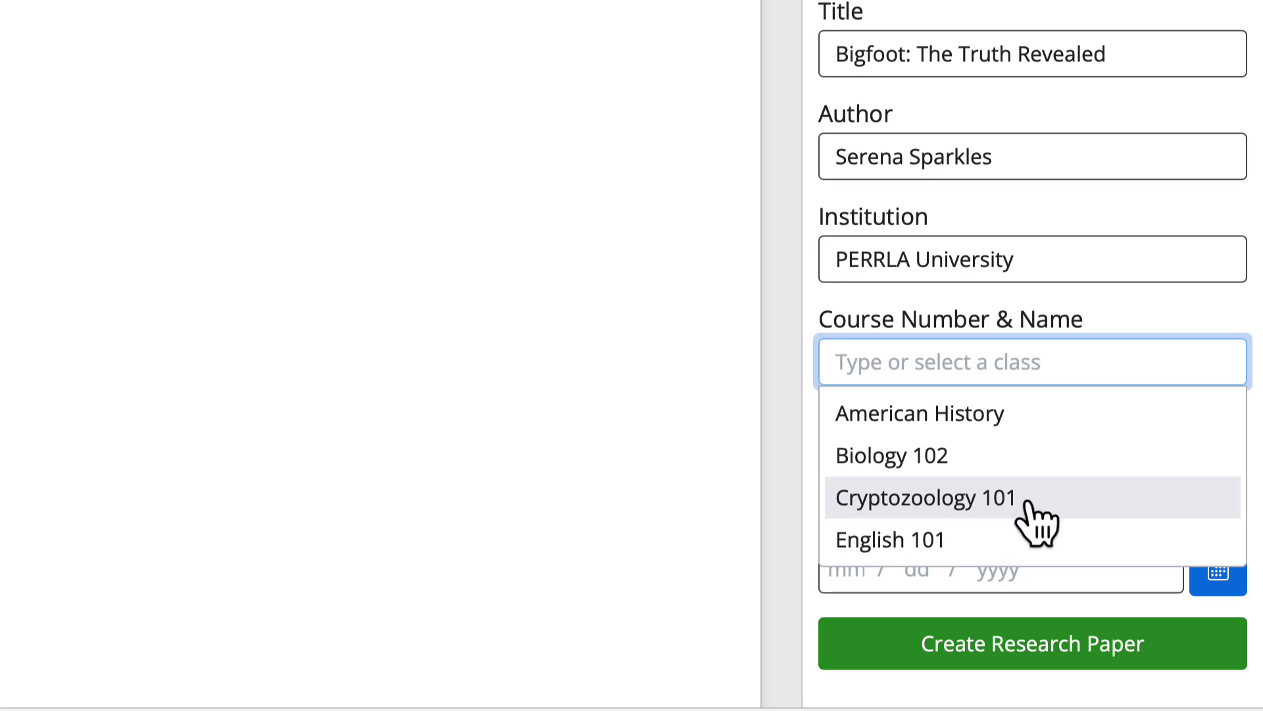
{"action": "left_click", "coordinate": [1011, 498]}
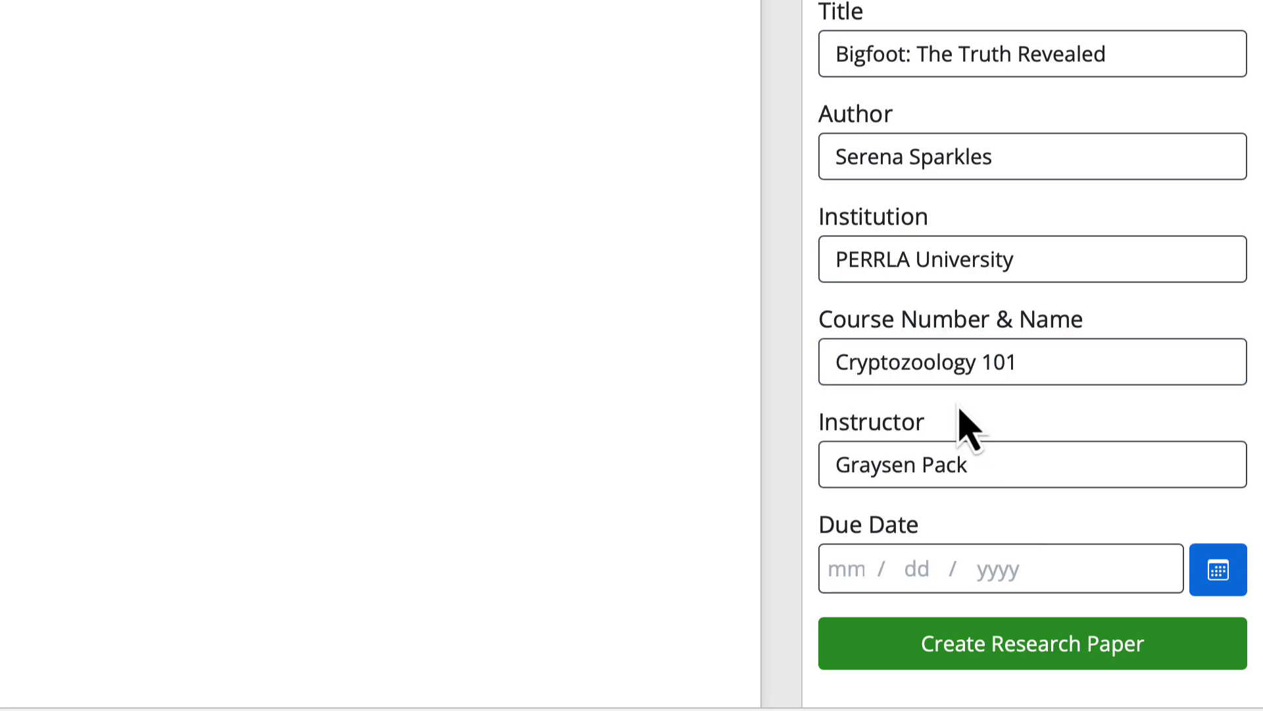
{"action": "left_click", "coordinate": [850, 567]}
{"action": "type", "text": "0101"}
{"action": "type", "text": "2026"}
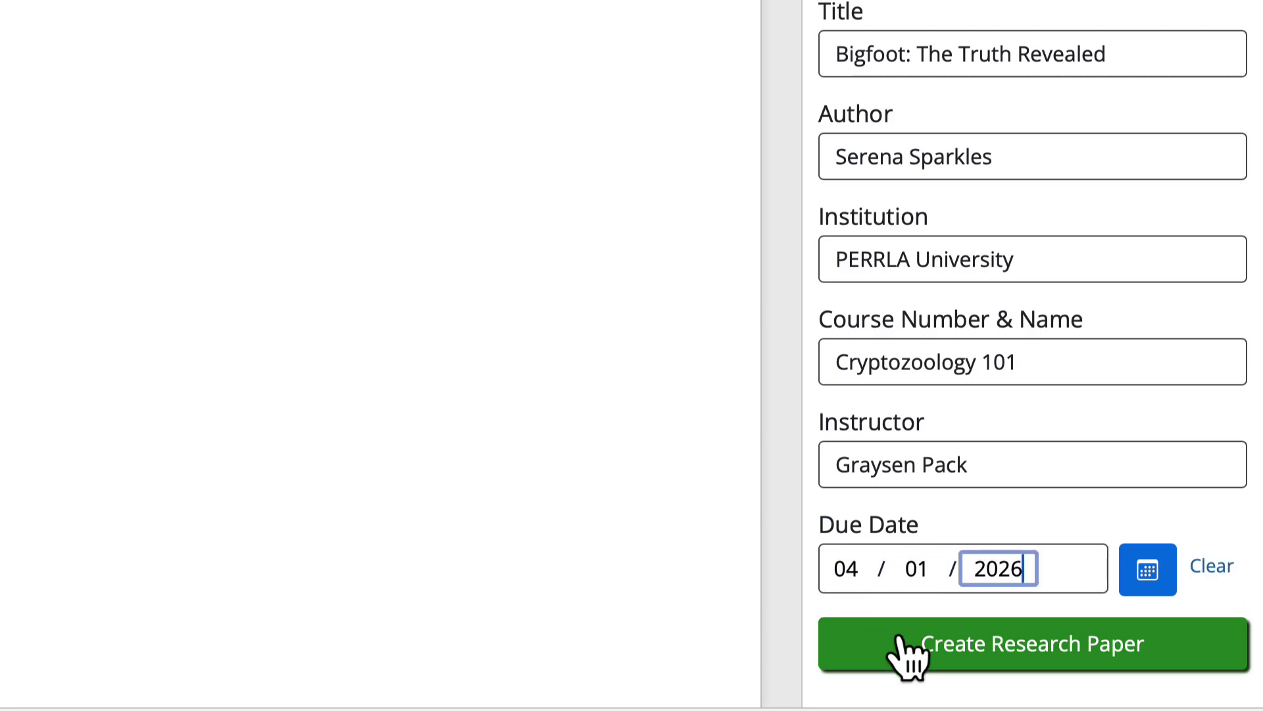
{"action": "left_click", "coordinate": [902, 648]}
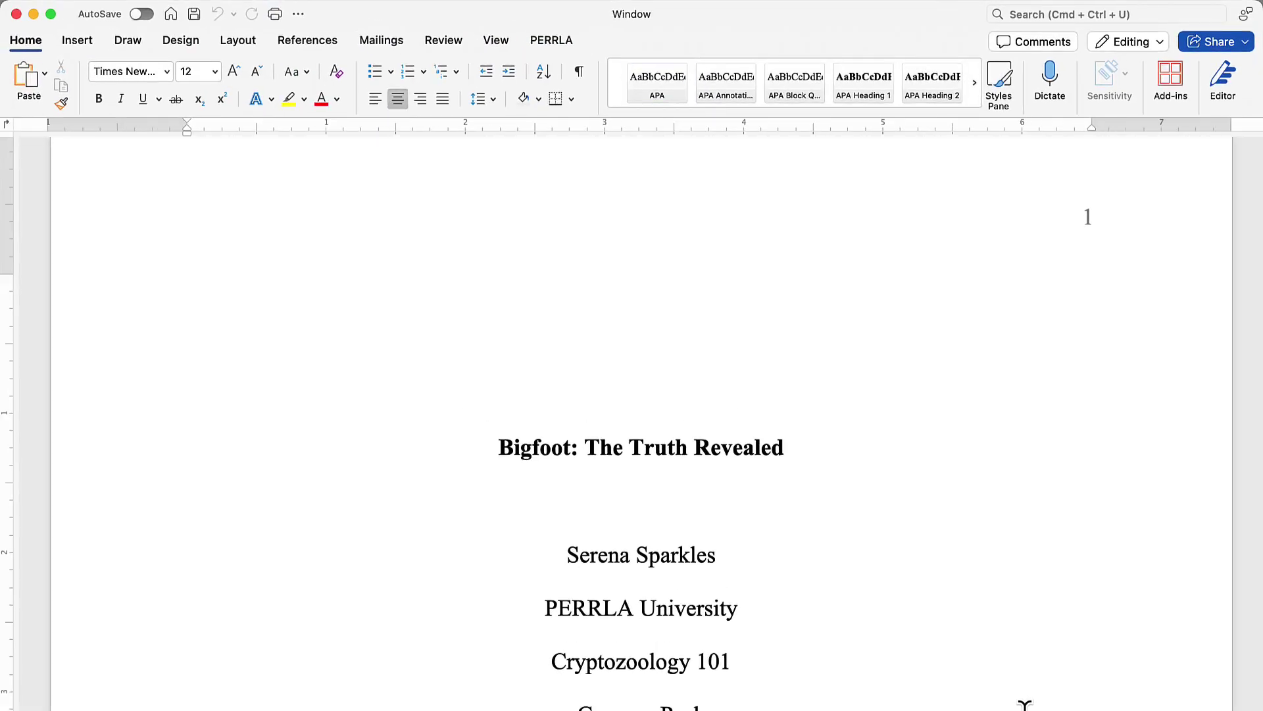
Scroll down to page 2 showing the 'Type the body of your paper here!' placeholder.
{"action": "scroll", "coordinate": [1029, 469], "scroll_direction": "down", "scroll_amount": 3}
{"action": "scroll", "coordinate": [1029, 468], "scroll_direction": "down", "scroll_amount": 1}
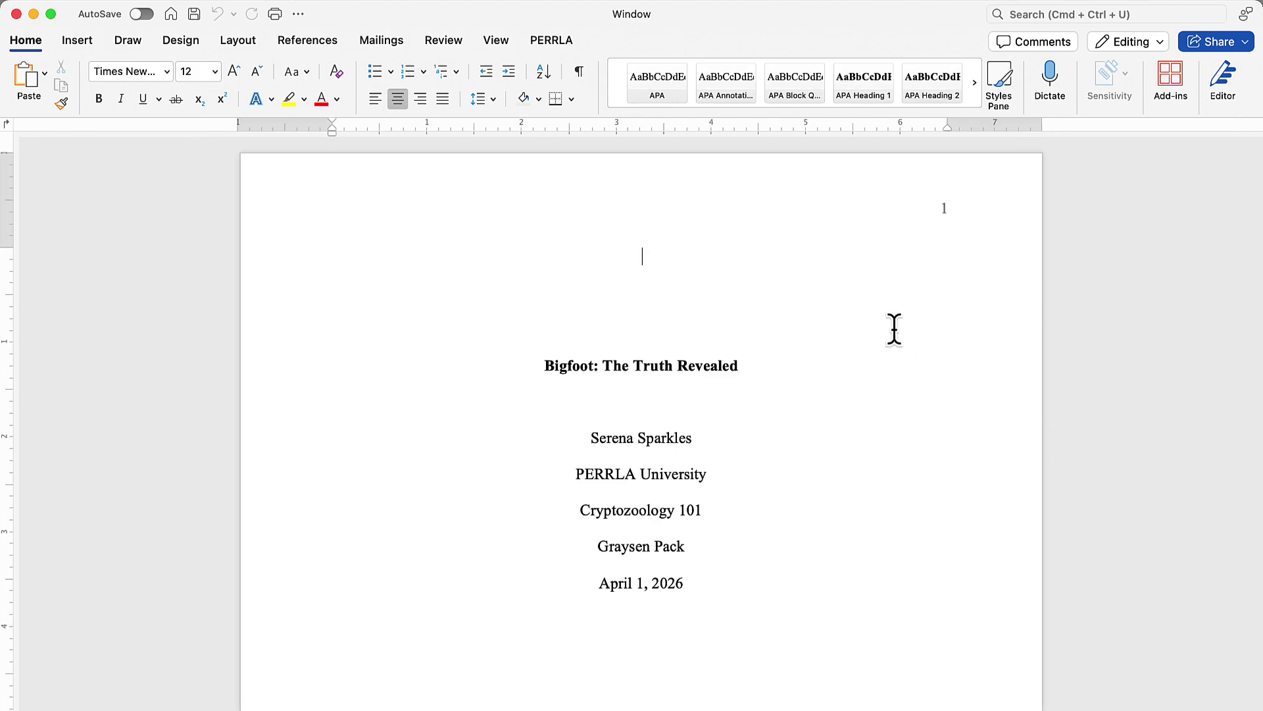
{"action": "scroll", "coordinate": [856, 591], "scroll_direction": "down", "scroll_amount": 15}
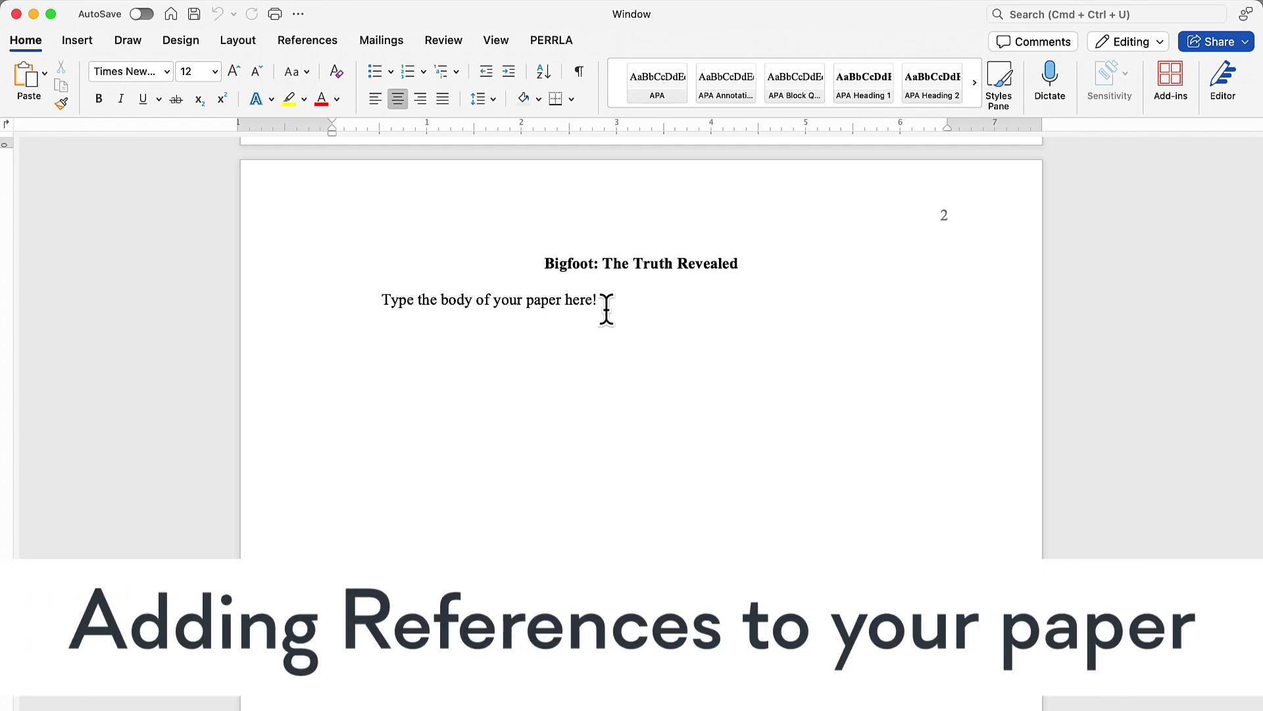
Open the Refs & Citations panel from the PERRLA ribbon.
{"action": "left_click", "coordinate": [551, 45]}
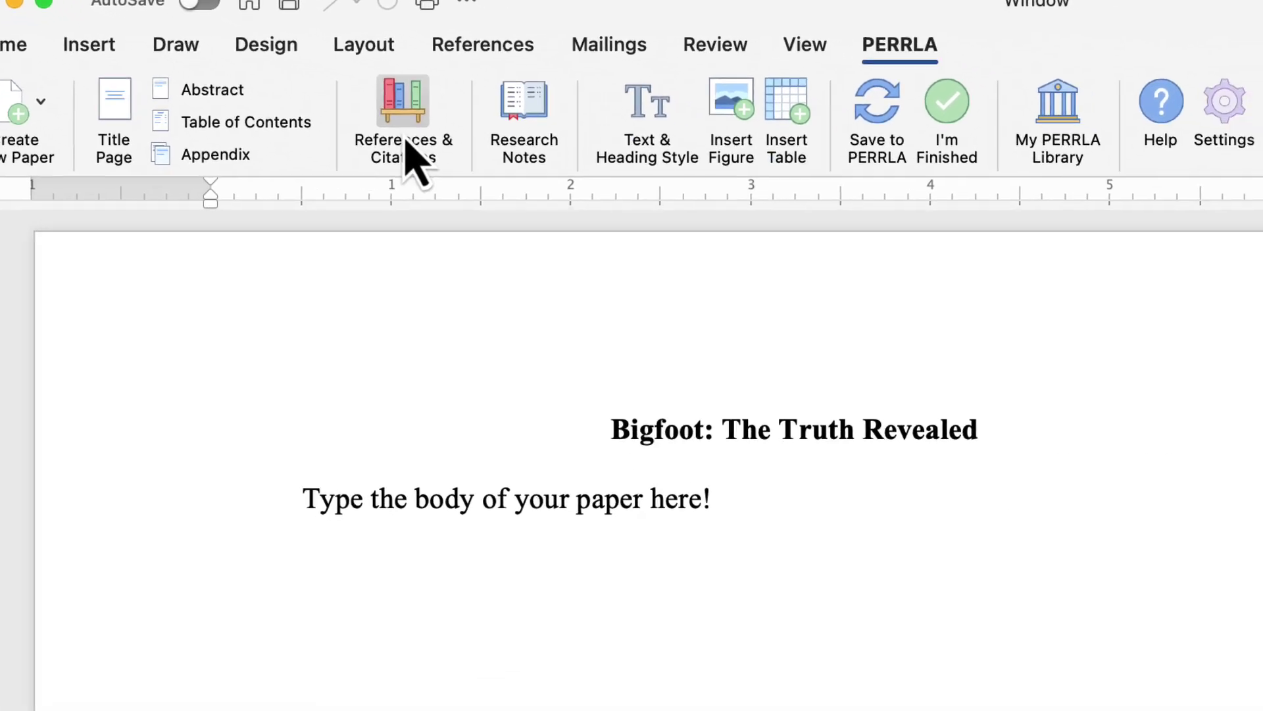
{"action": "left_click", "coordinate": [480, 185]}
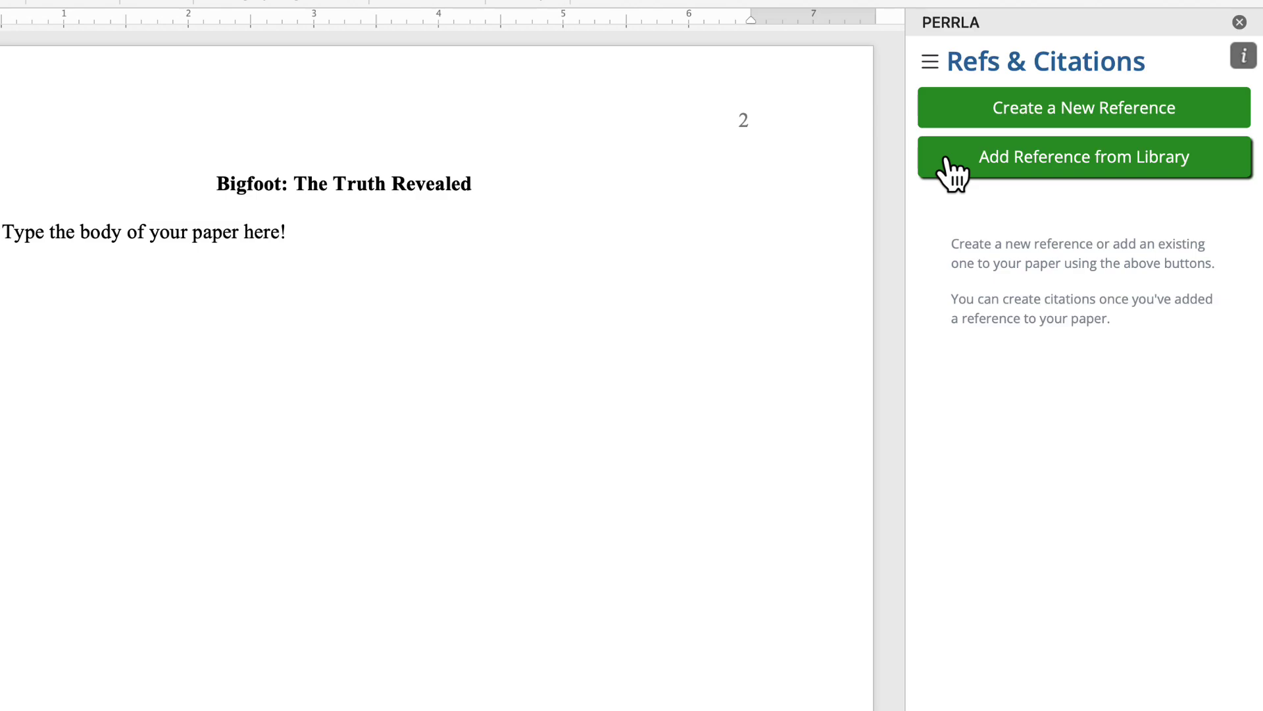
Search the library for 'Bigfoot' and add Imagining bigfoot, The shape of bigfoot, and Bigfoot ecosystems.
{"action": "left_click", "coordinate": [948, 161]}
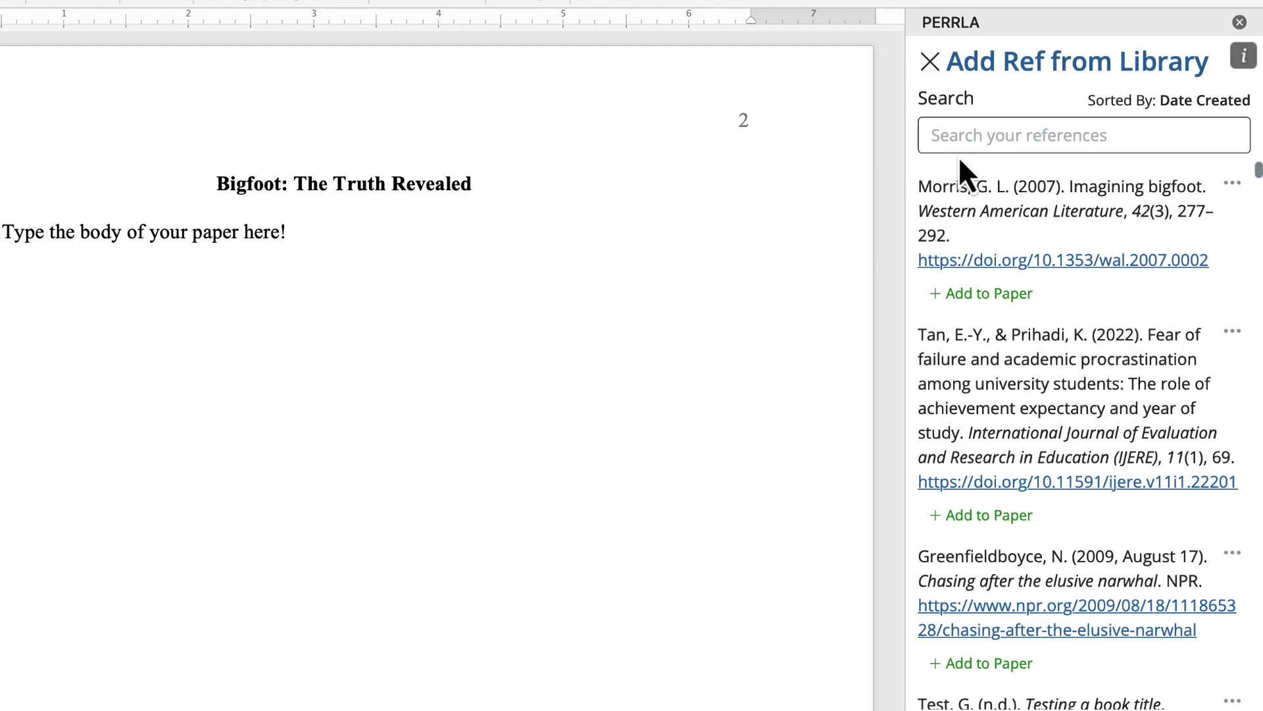
{"action": "left_click", "coordinate": [984, 137]}
{"action": "type", "text": "Bigfoo"}
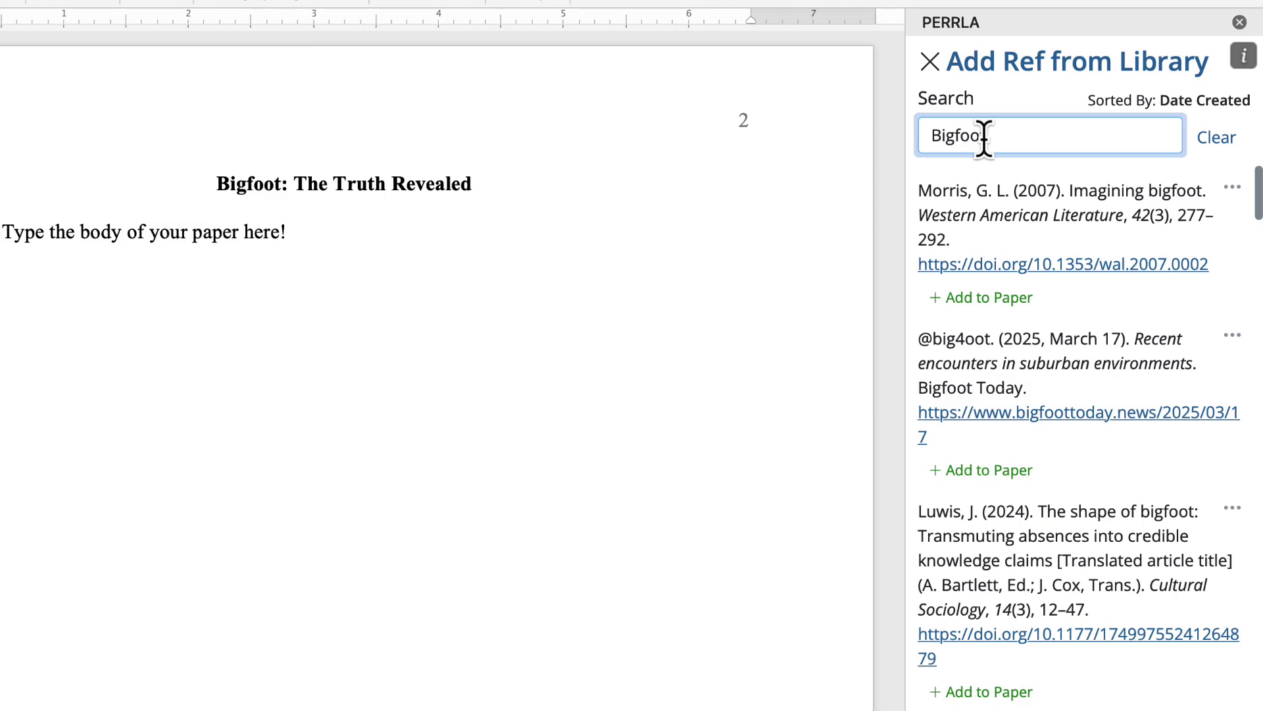
{"action": "type", "text": "t"}
{"action": "left_click", "coordinate": [1002, 304]}
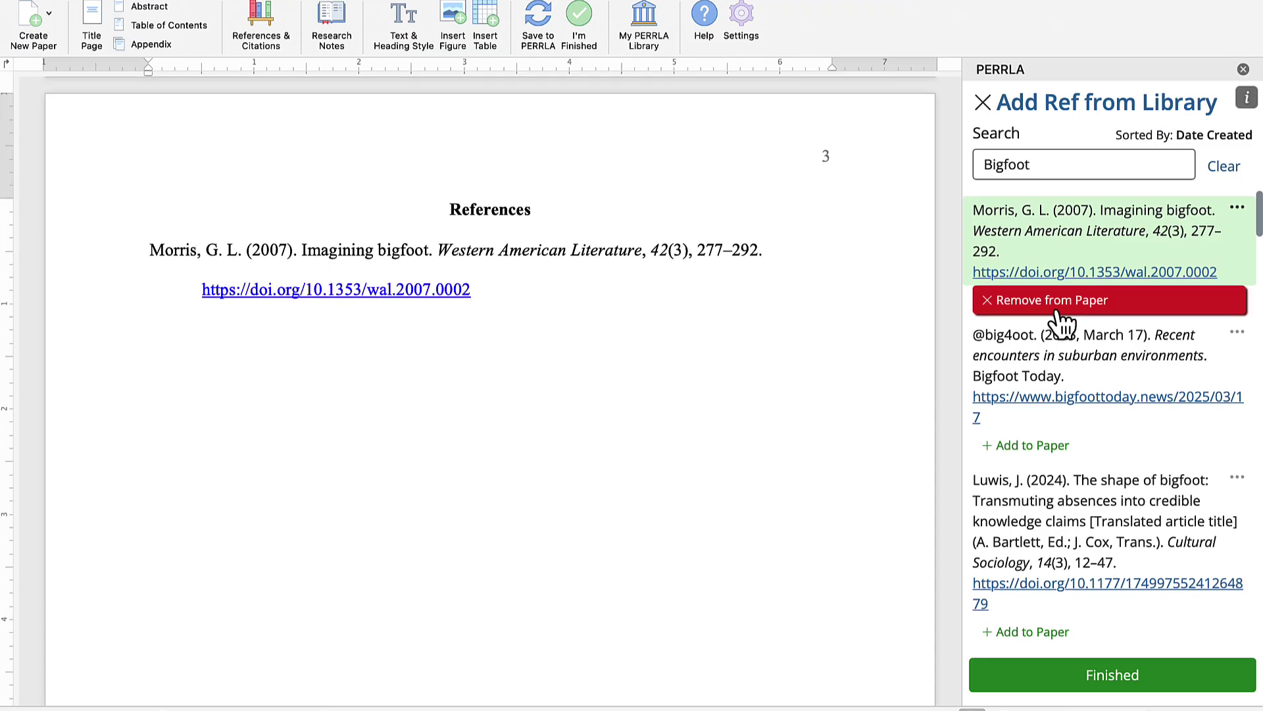
{"action": "scroll", "coordinate": [1059, 315], "scroll_direction": "down", "scroll_amount": 5}
{"action": "scroll", "coordinate": [1052, 309], "scroll_direction": "down", "scroll_amount": 2}
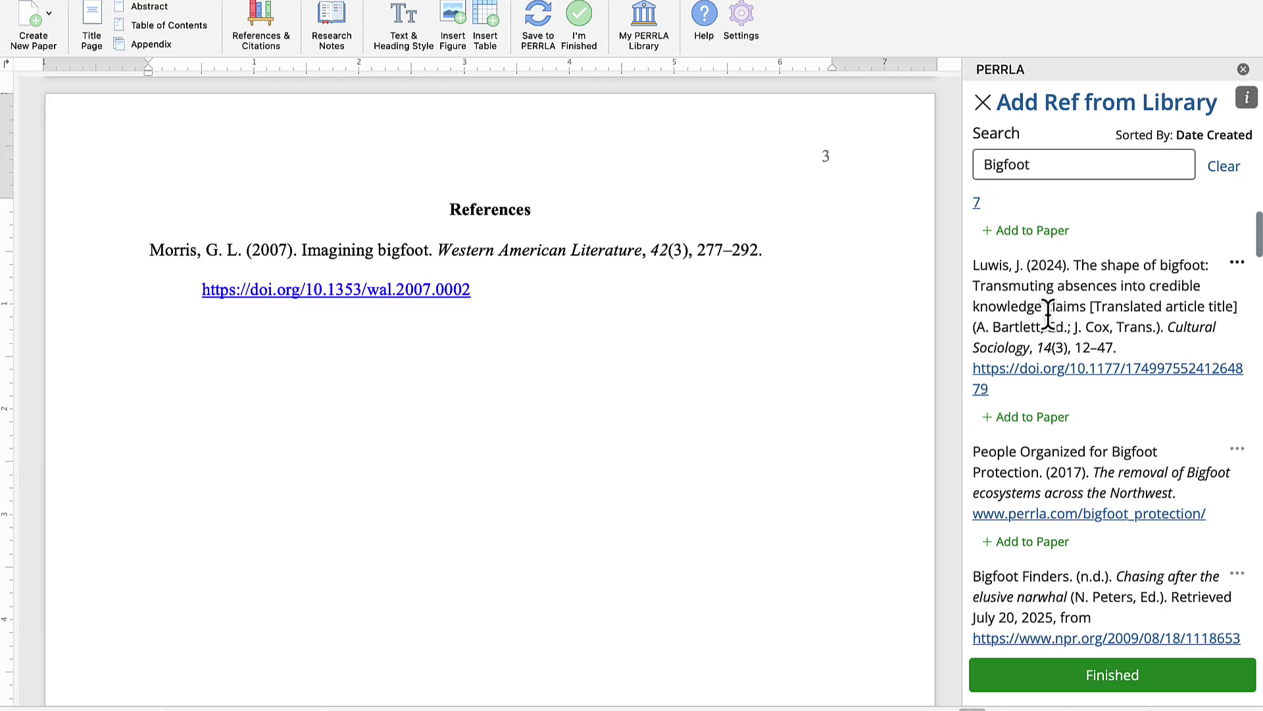
{"action": "left_click", "coordinate": [1016, 426]}
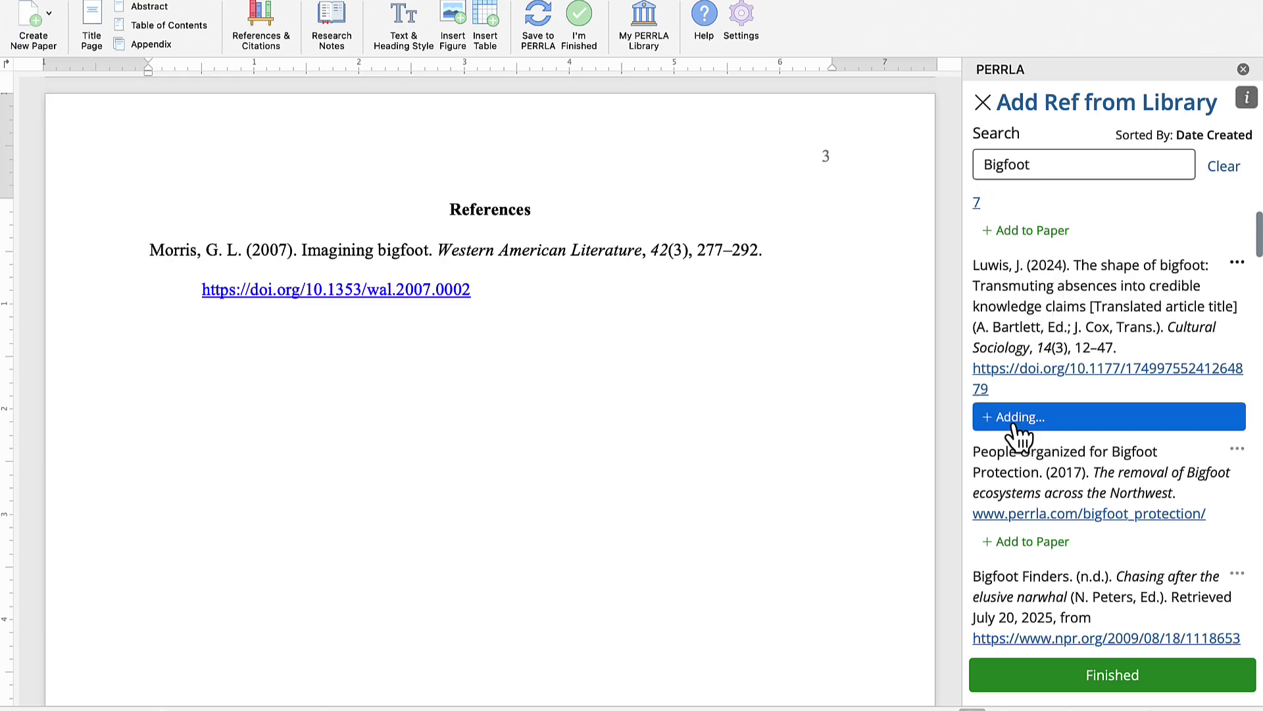
{"action": "left_click", "coordinate": [1038, 545]}
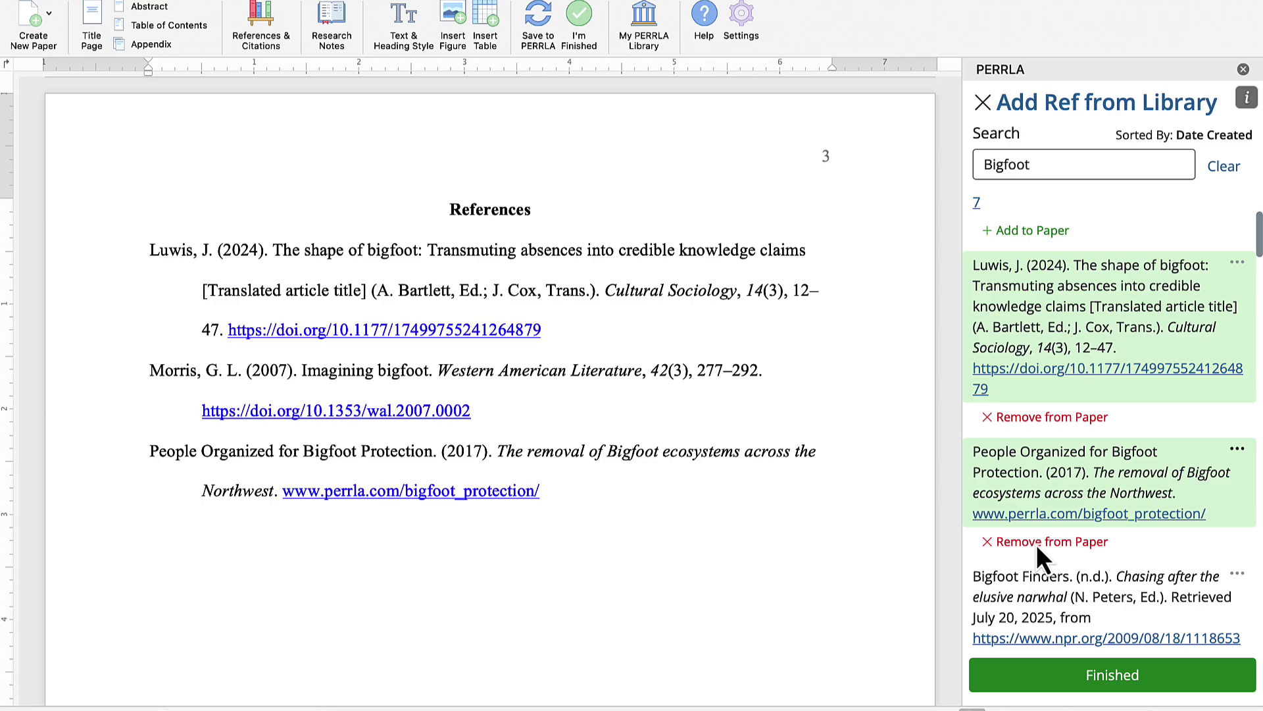
{"action": "left_click", "coordinate": [1049, 674]}
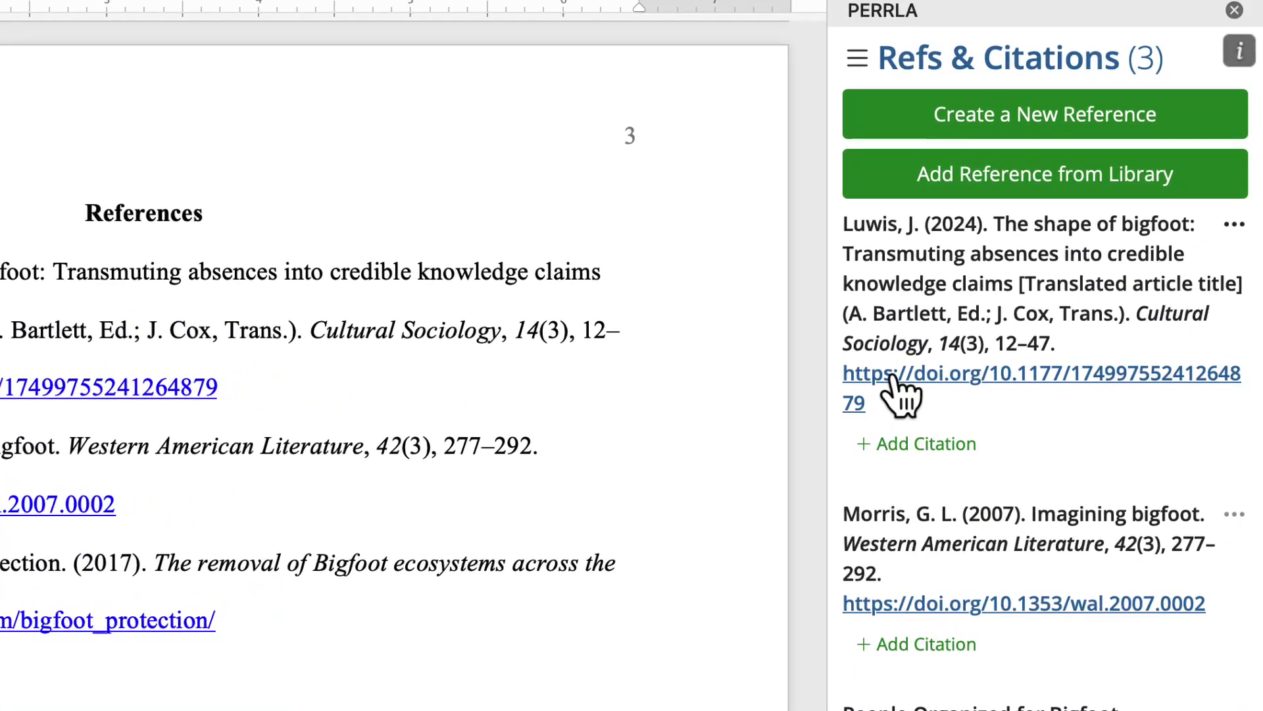
Start a new reference, browse all reference types, then switch to the Common lookup box.
{"action": "left_click", "coordinate": [889, 132]}
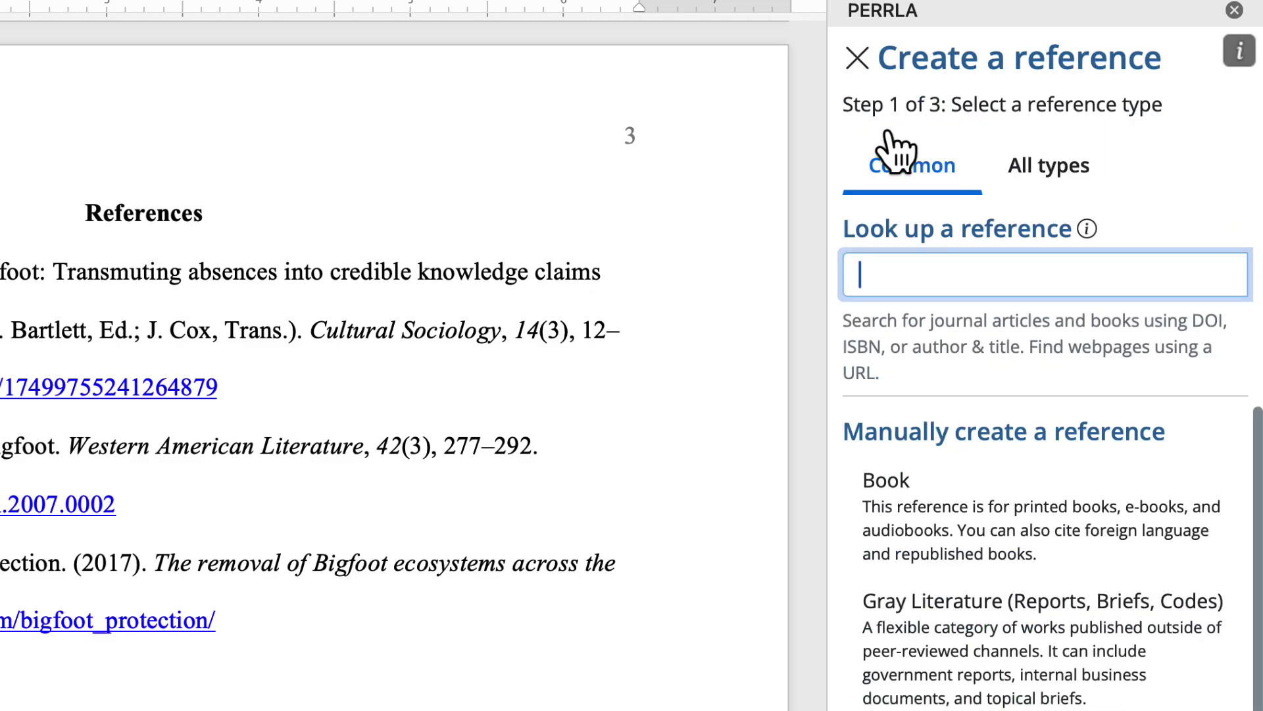
{"action": "left_click", "coordinate": [1047, 176]}
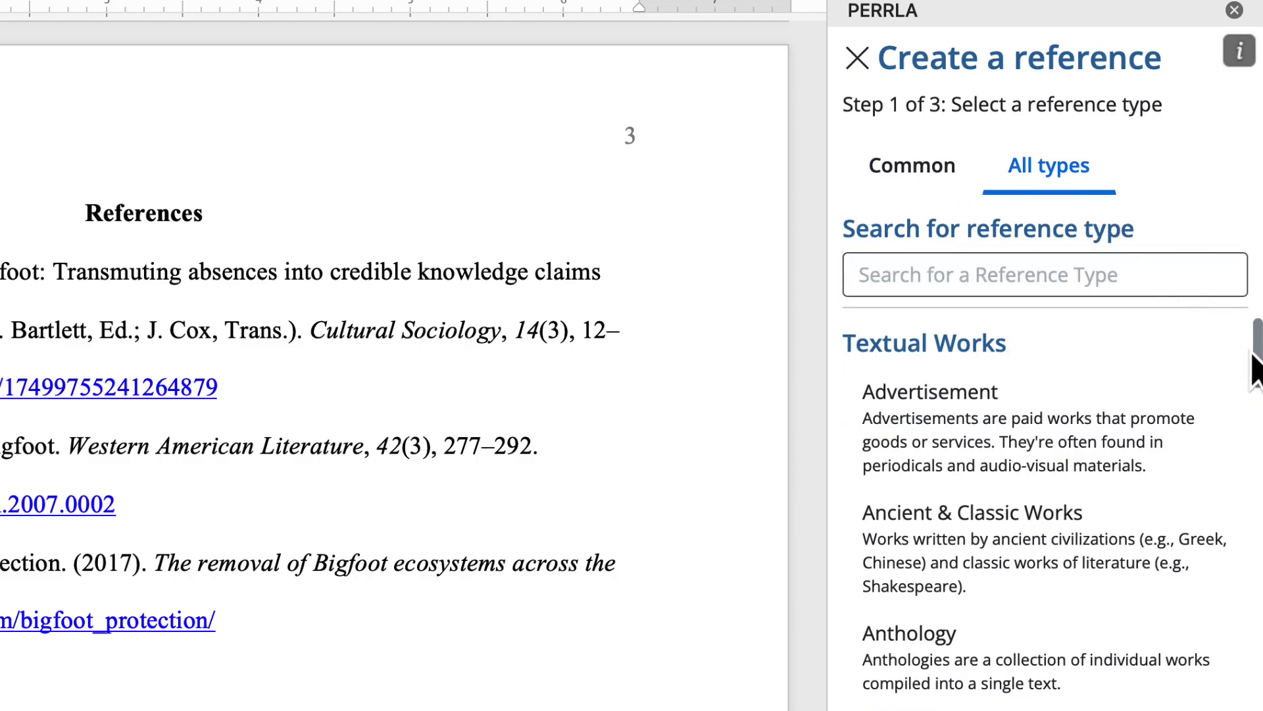
{"action": "left_click_drag", "start_coordinate": [1255, 345], "coordinate": [1258, 629]}
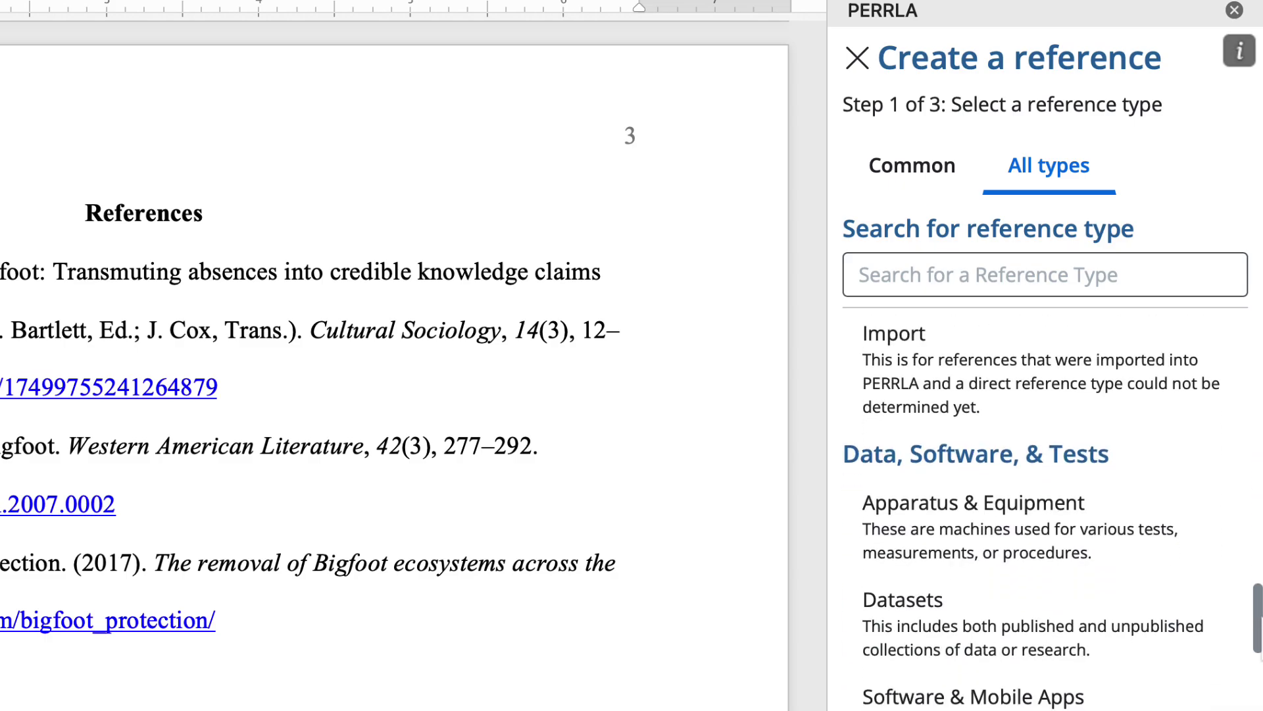
{"action": "scroll", "coordinate": [1052, 518], "scroll_direction": "down", "scroll_amount": 15}
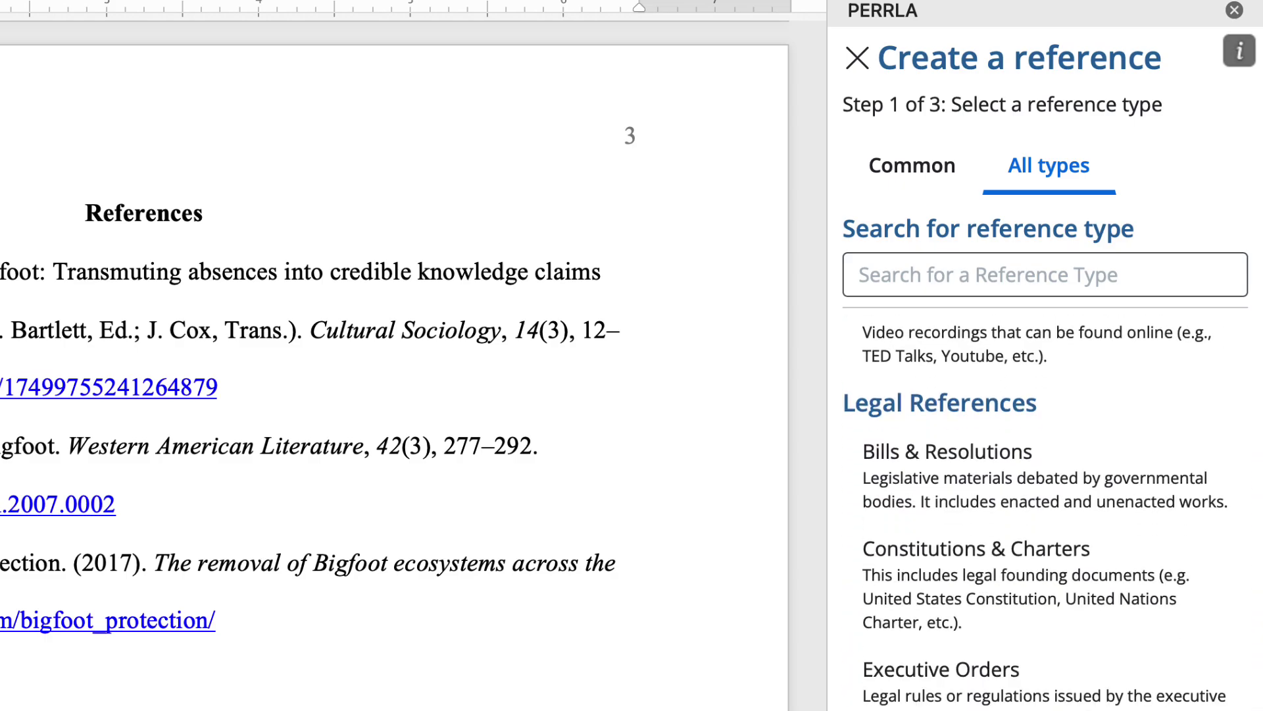
{"action": "scroll", "coordinate": [1053, 518], "scroll_direction": "down", "scroll_amount": 10}
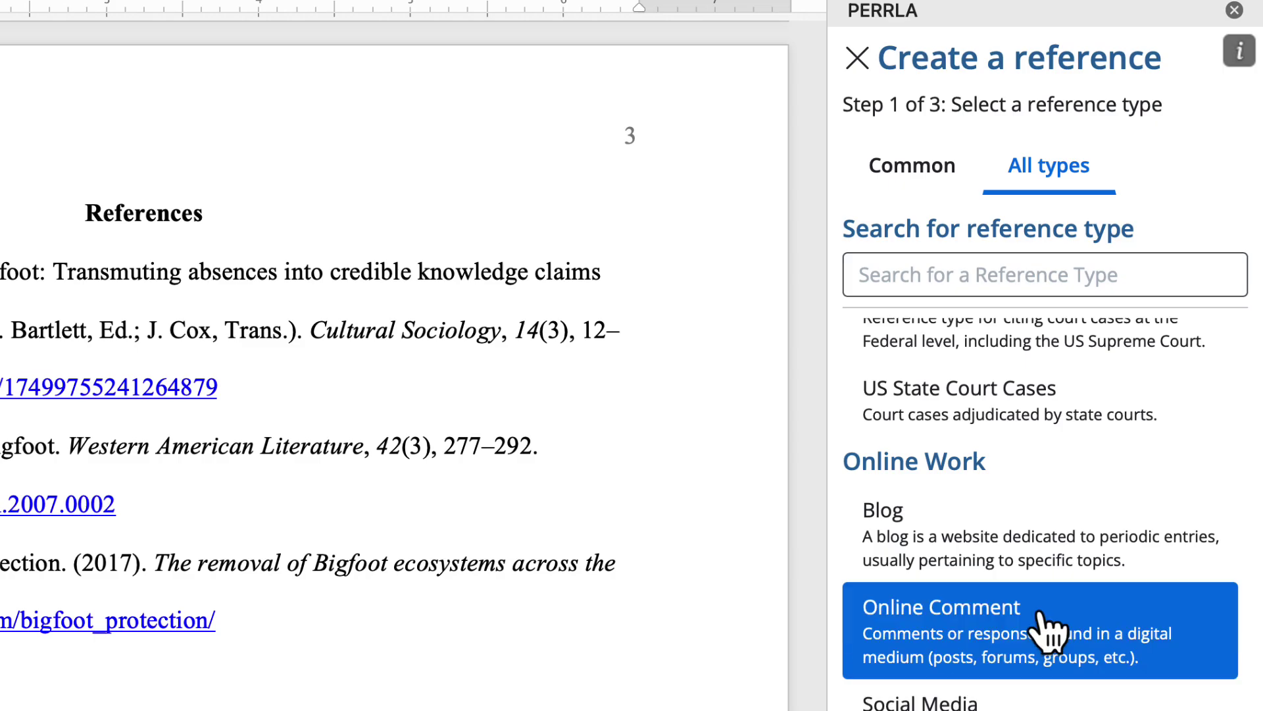
{"action": "left_click", "coordinate": [900, 182]}
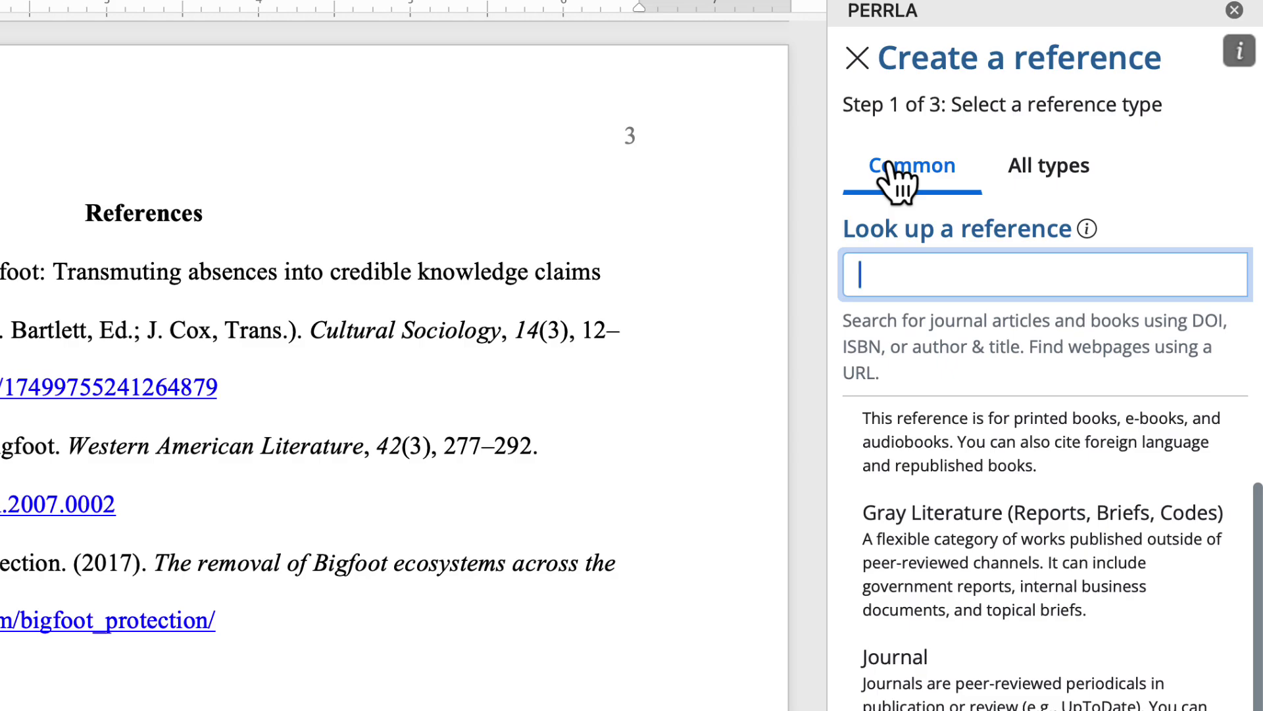
Look up DOI 10.2307/1499483 and review the filled Western Folklore journal form to the Live Preview.
{"action": "left_click", "coordinate": [911, 275]}
{"action": "type", "text": "10.2307/1499483"}
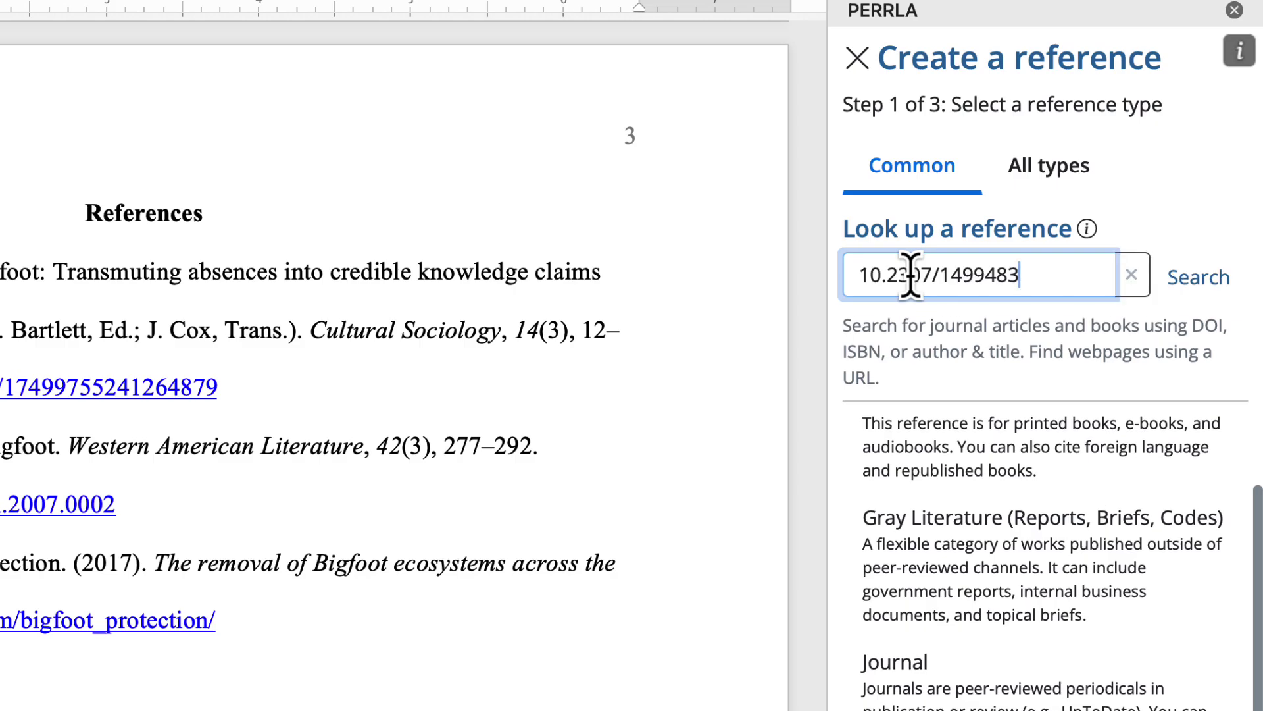
{"action": "left_click", "coordinate": [1212, 286]}
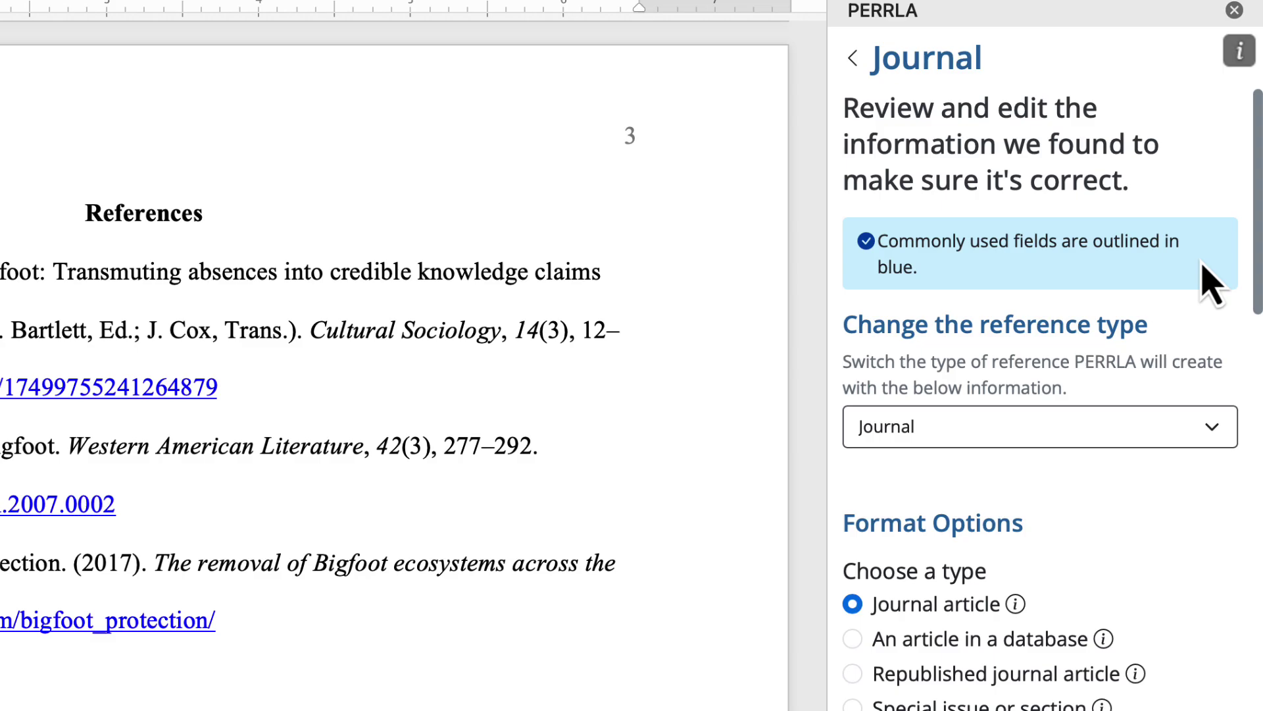
{"action": "scroll", "coordinate": [1209, 284], "scroll_direction": "down", "scroll_amount": 4}
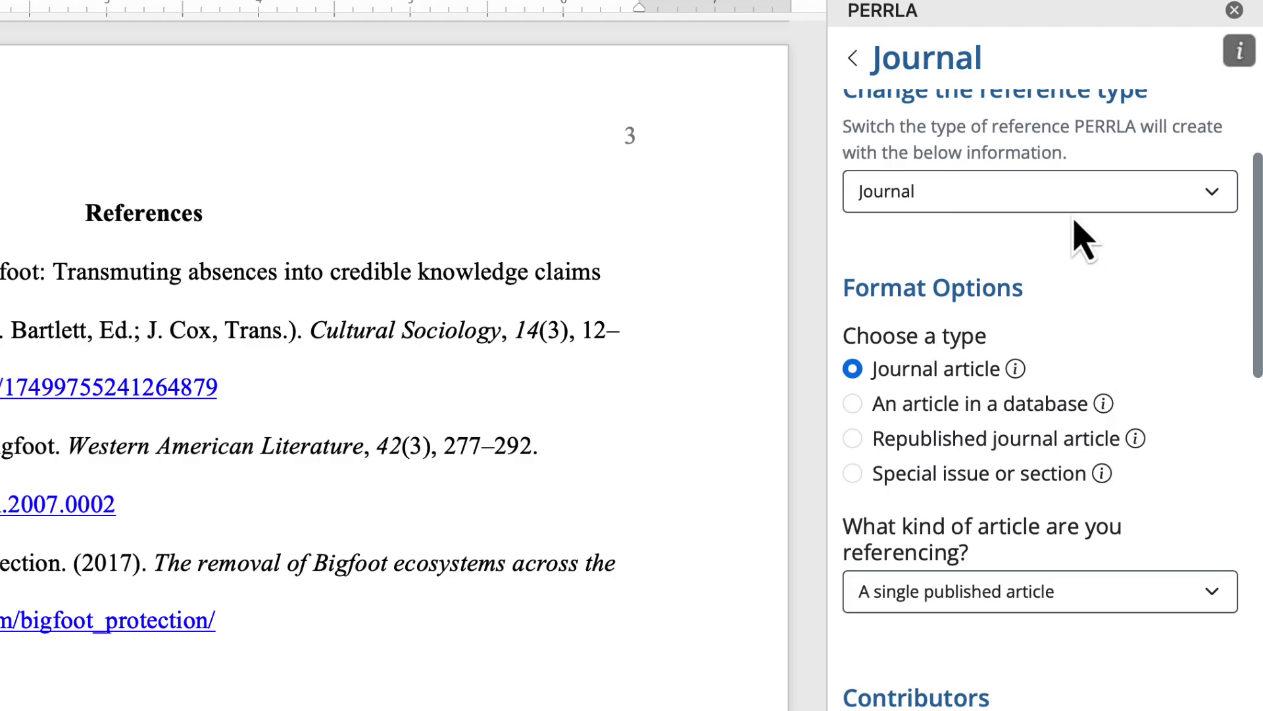
{"action": "scroll", "coordinate": [1083, 240], "scroll_direction": "down", "scroll_amount": 2}
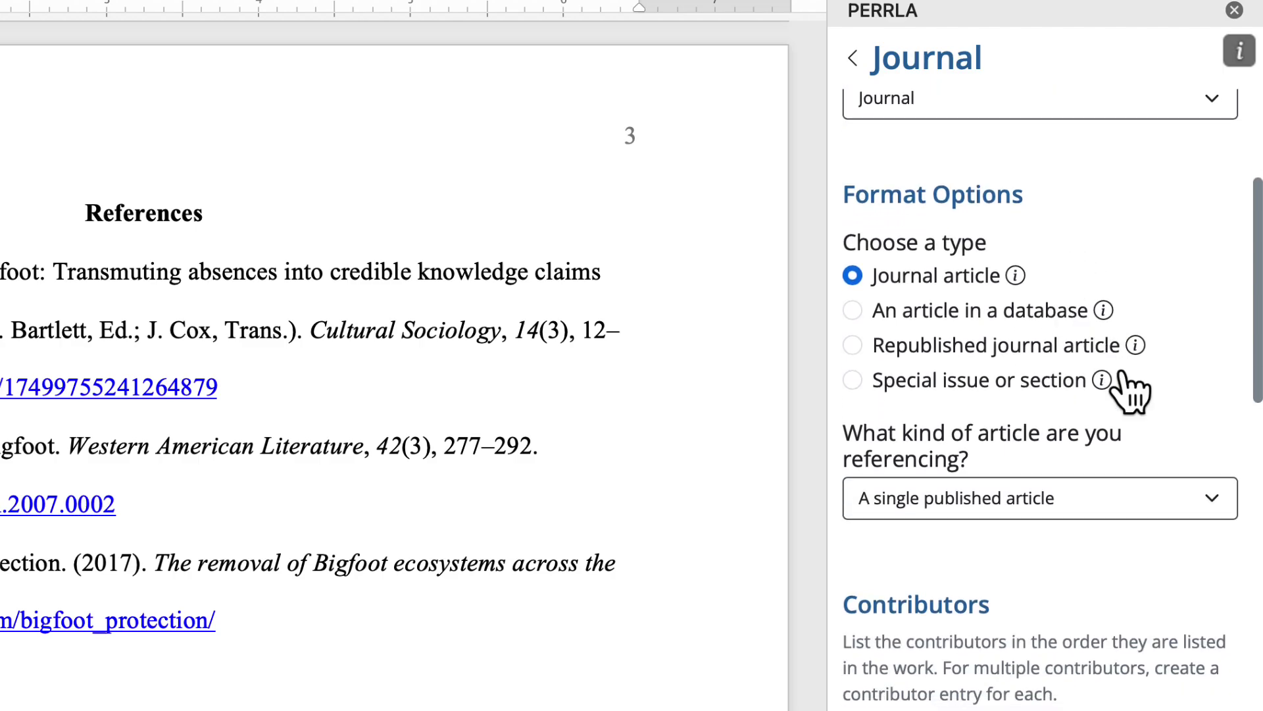
{"action": "scroll", "coordinate": [1177, 530], "scroll_direction": "down", "scroll_amount": 10}
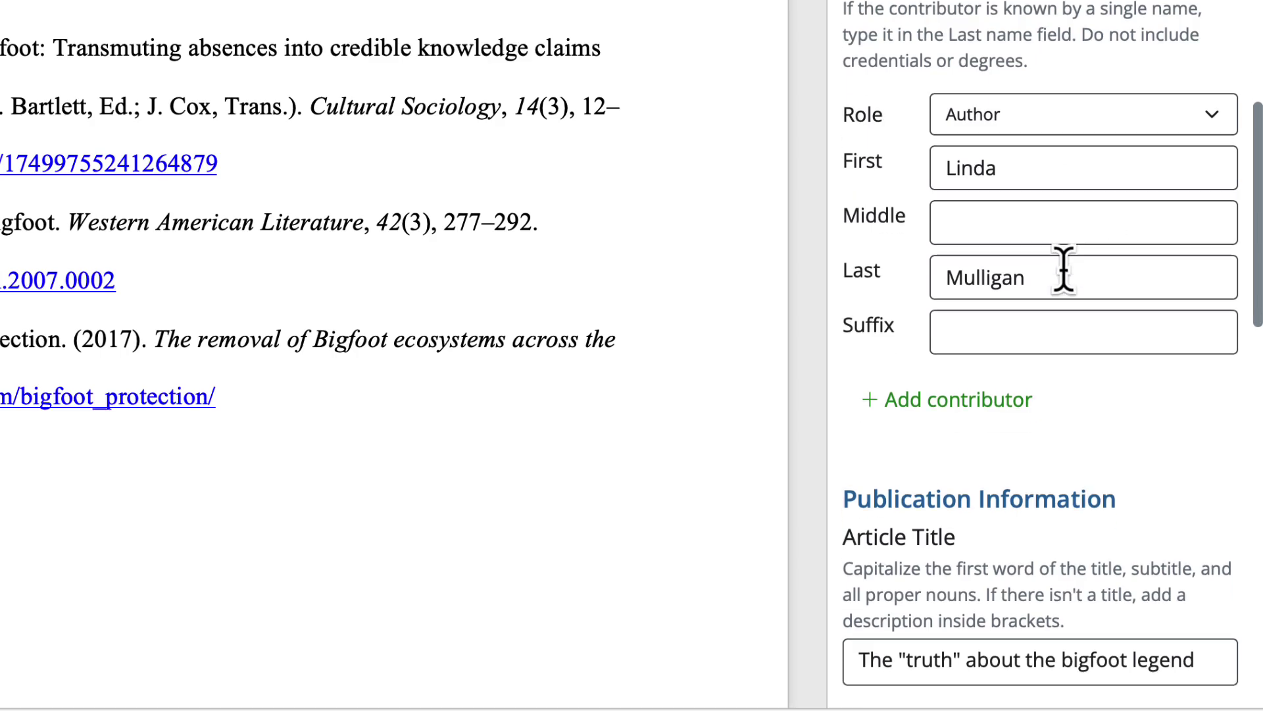
{"action": "scroll", "coordinate": [1063, 266], "scroll_direction": "down", "scroll_amount": 5}
{"action": "scroll", "coordinate": [1063, 266], "scroll_direction": "down", "scroll_amount": 3}
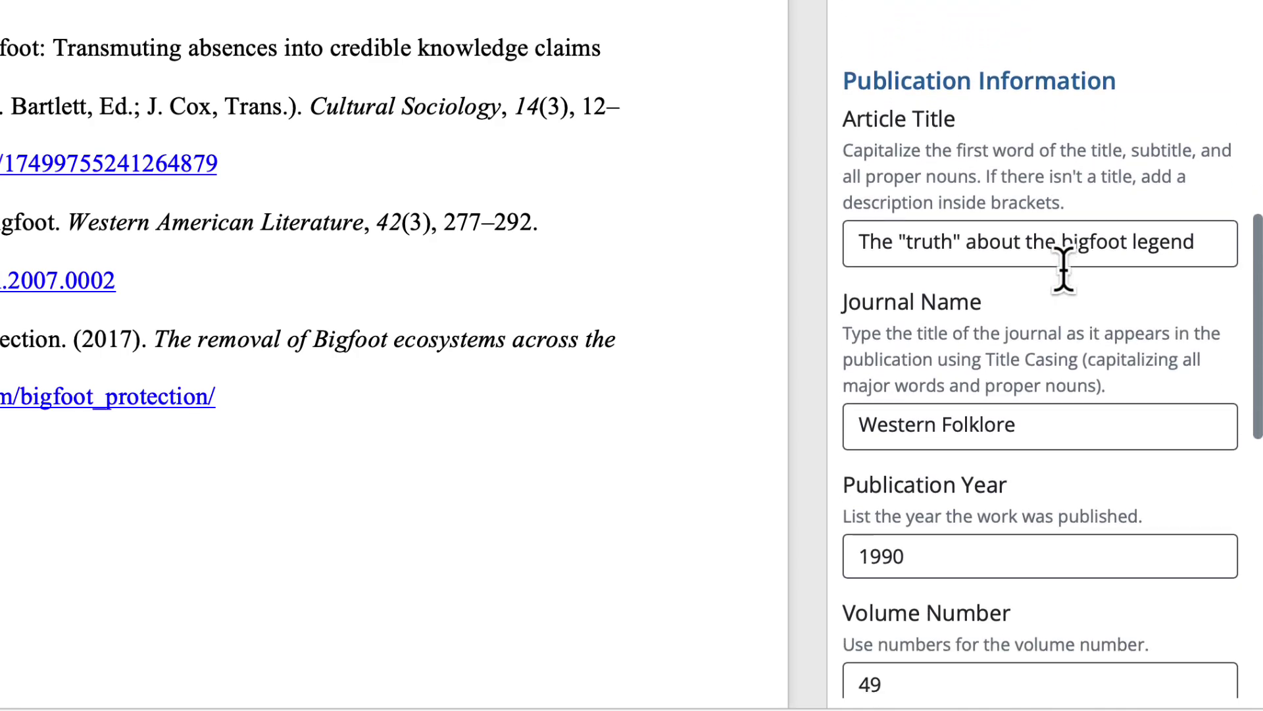
{"action": "scroll", "coordinate": [1063, 267], "scroll_direction": "down", "scroll_amount": 5}
{"action": "scroll", "coordinate": [1067, 278], "scroll_direction": "down", "scroll_amount": 6}
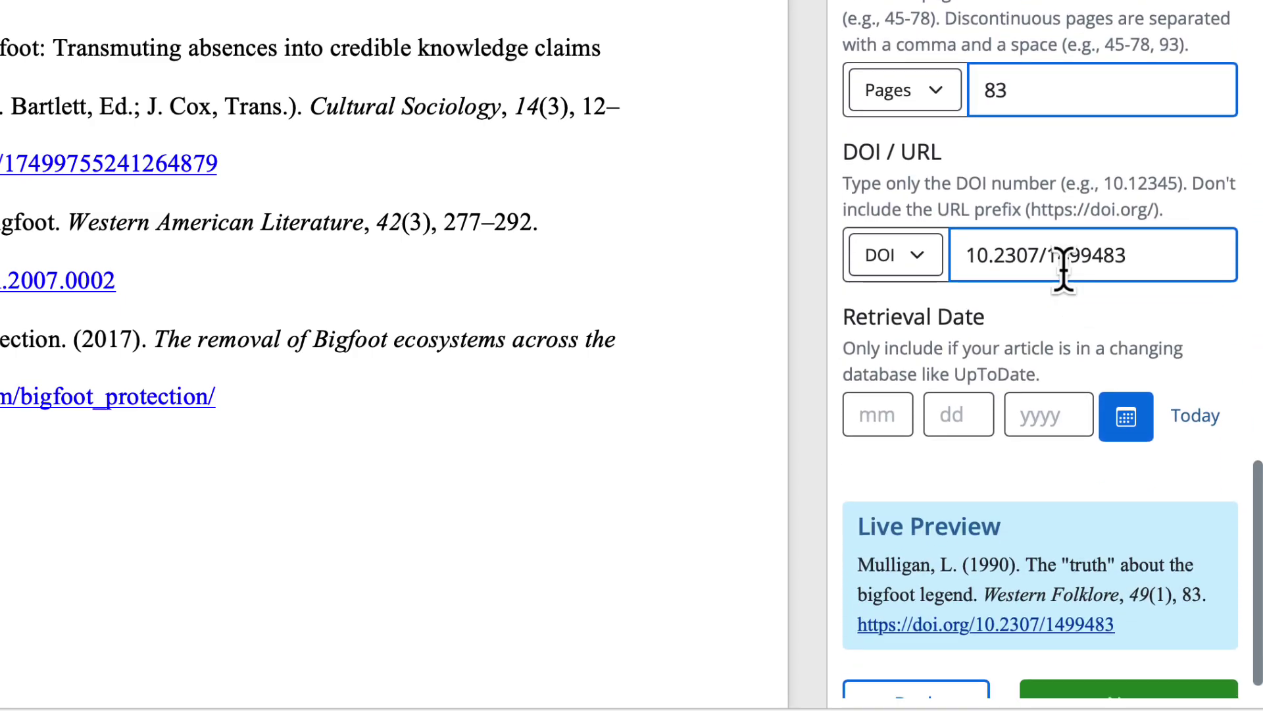
{"action": "scroll", "coordinate": [1064, 267], "scroll_direction": "down", "scroll_amount": 1}
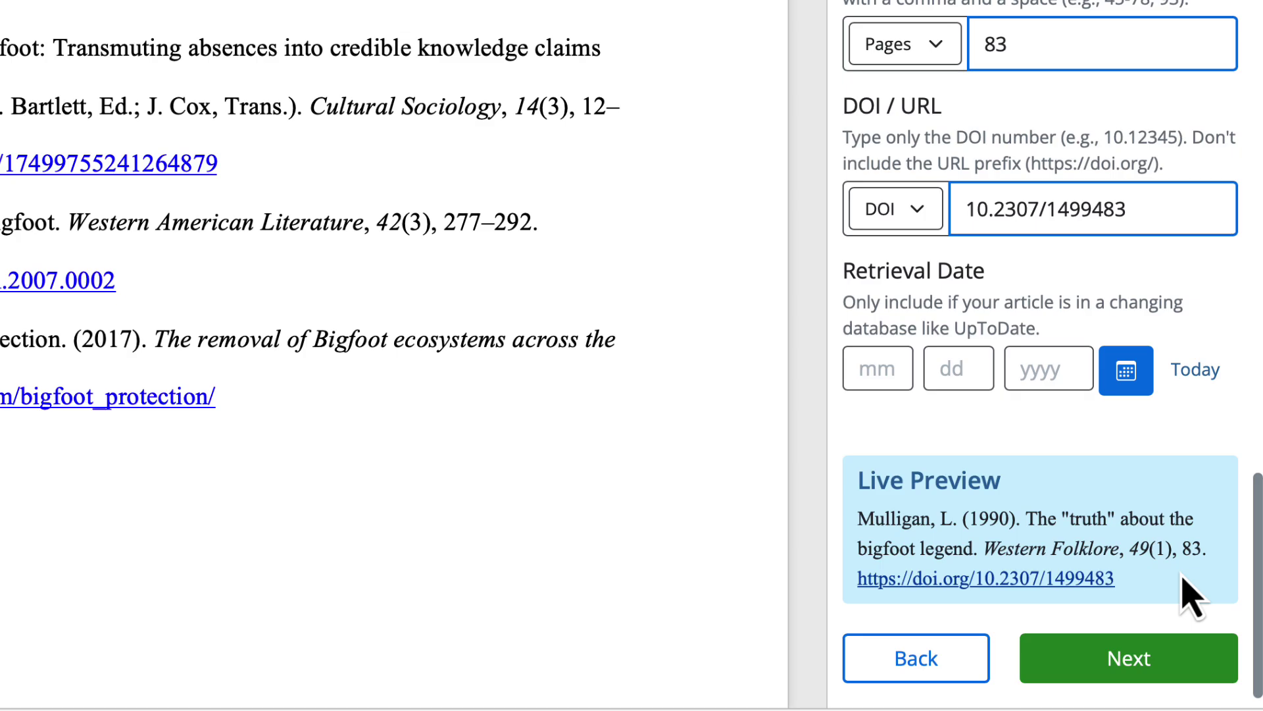
Create the 1990 Western Folklore reference, check it in References, and scroll back to the body page.
{"action": "left_click", "coordinate": [1130, 660]}
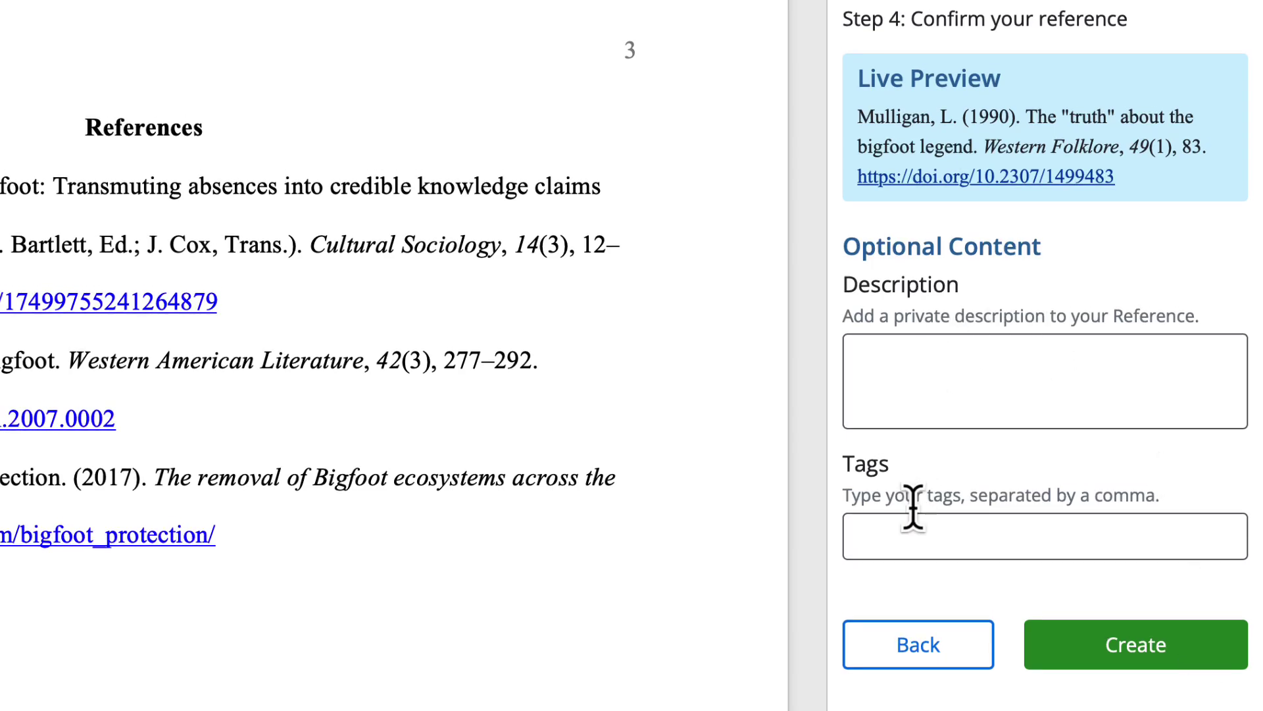
{"action": "left_click", "coordinate": [1082, 655]}
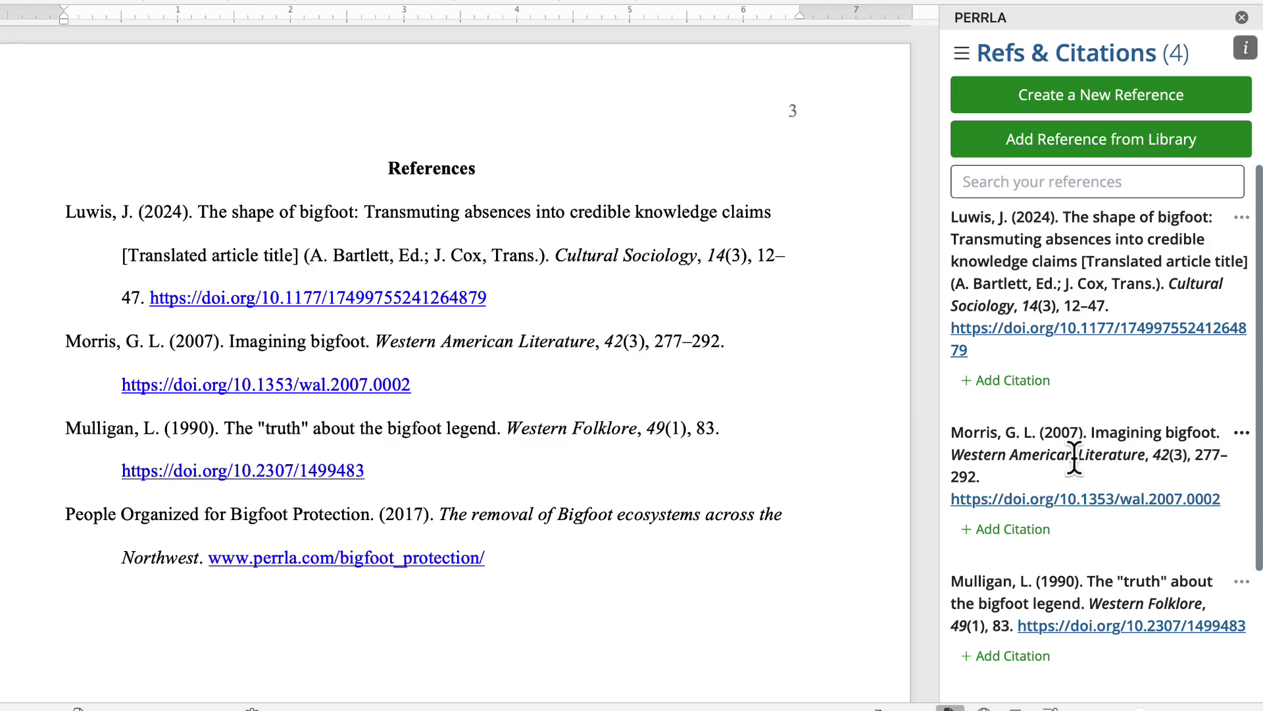
{"action": "scroll", "coordinate": [1076, 453], "scroll_direction": "down", "scroll_amount": 3}
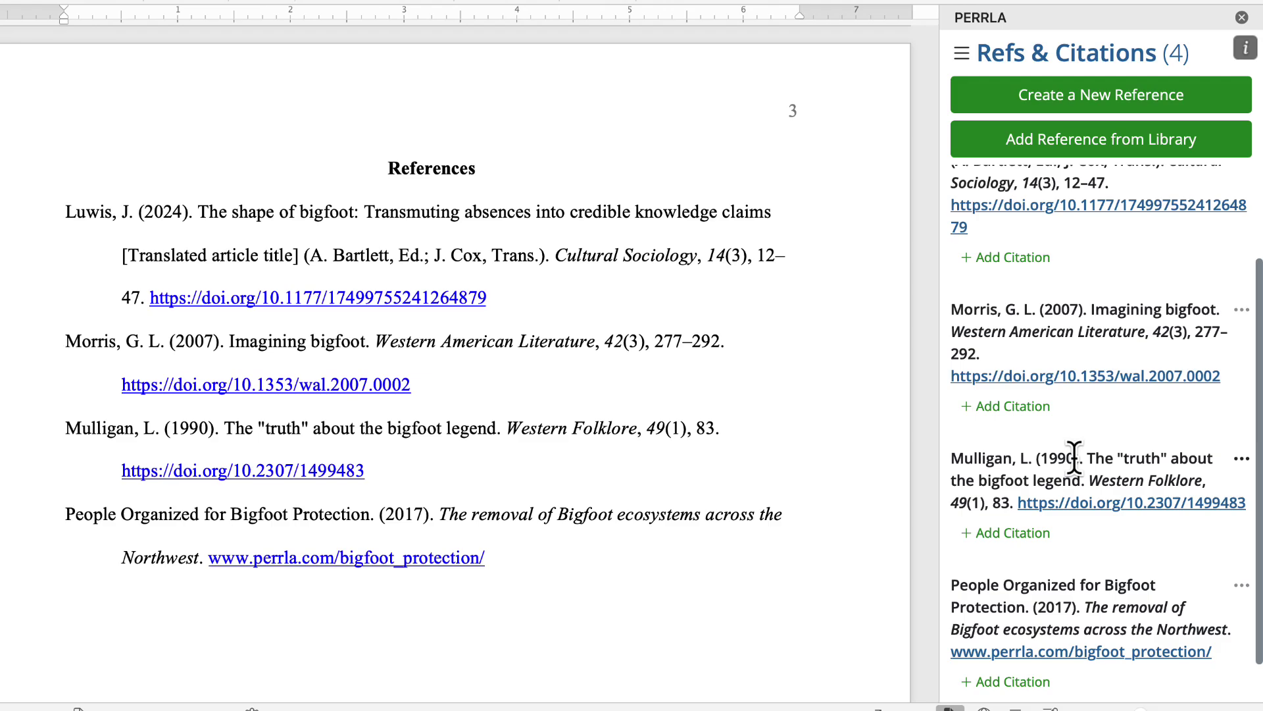
{"action": "scroll", "coordinate": [851, 308], "scroll_direction": "up", "scroll_amount": 10}
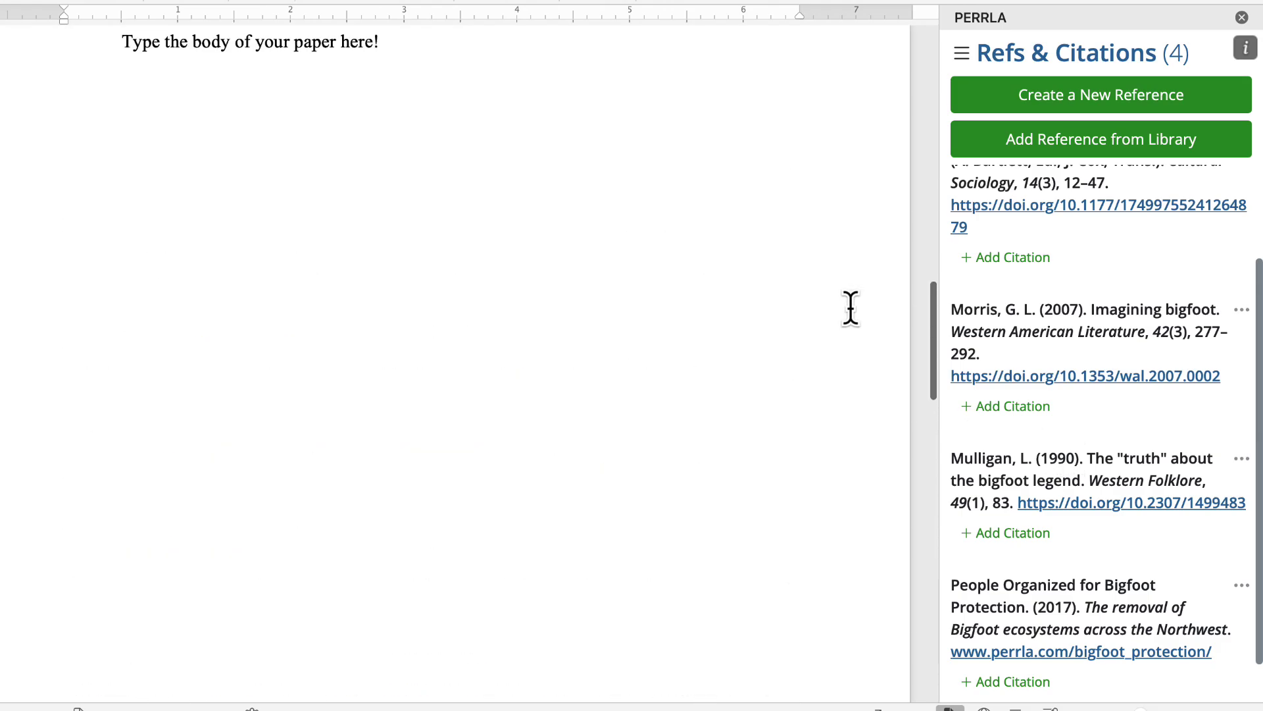
{"action": "scroll", "coordinate": [851, 308], "scroll_direction": "up", "scroll_amount": 5}
Type '"This is a great quote!' on a new line after the body placeholder.
{"action": "left_click", "coordinate": [388, 191]}
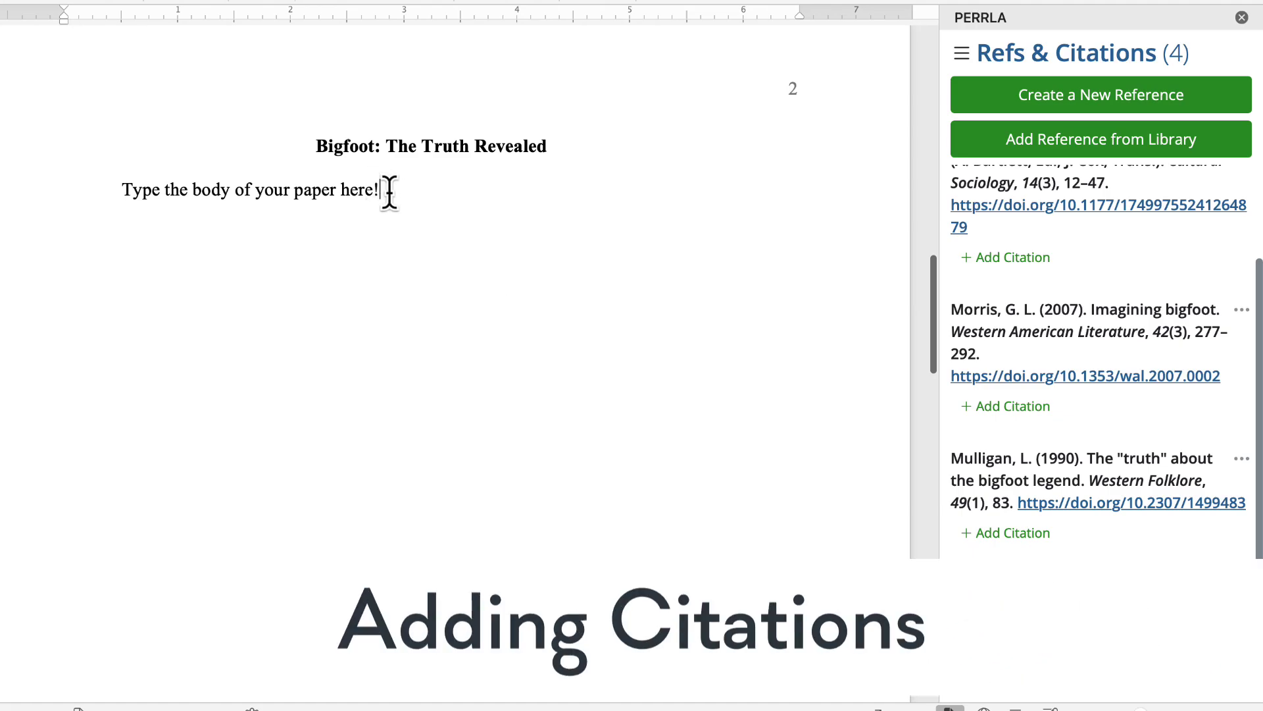
{"action": "type", "text": "\""}
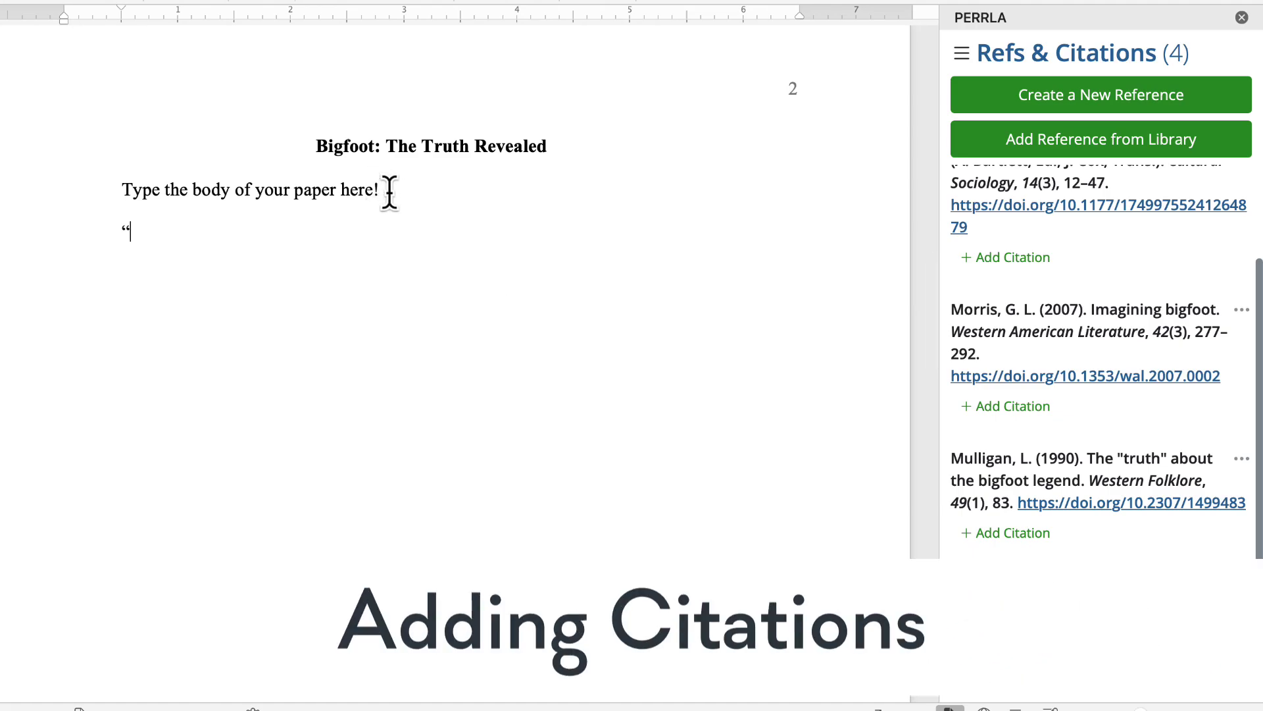
{"action": "type", "text": "This is a great quote!"}
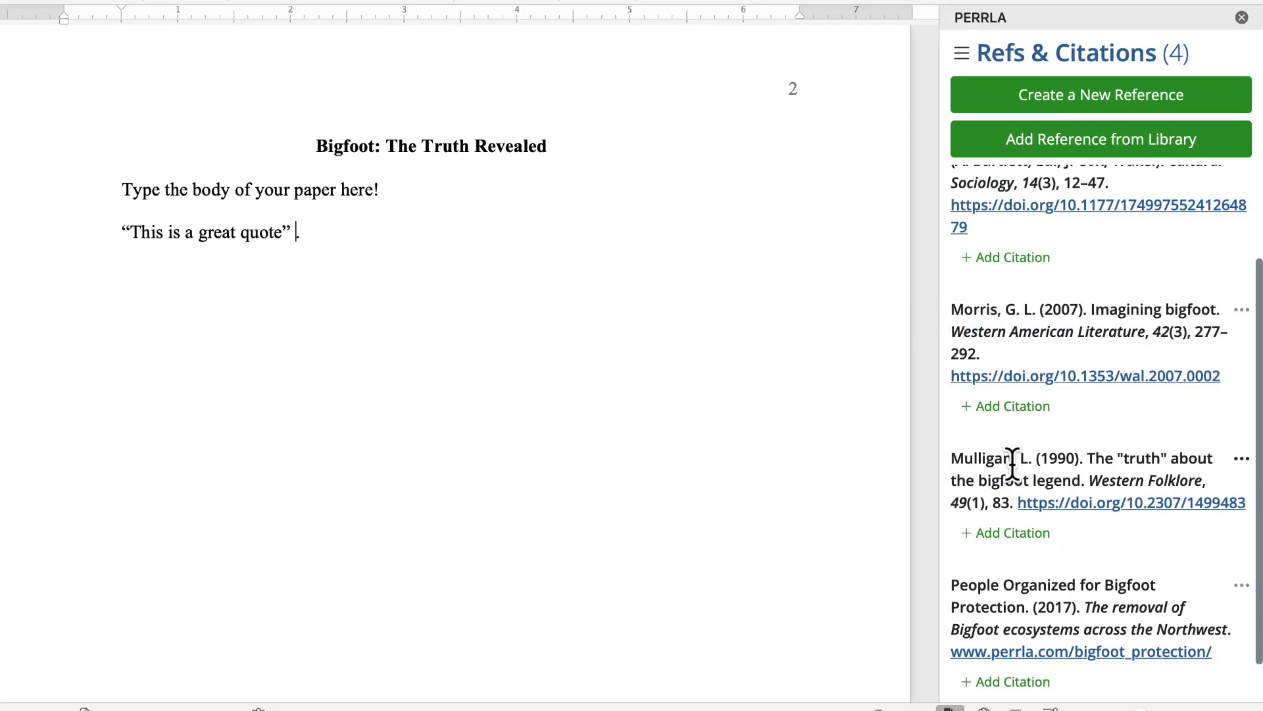
Insert a 1990, p. 54 citation for the Western Folklore article after the quote.
{"action": "left_click", "coordinate": [1015, 540]}
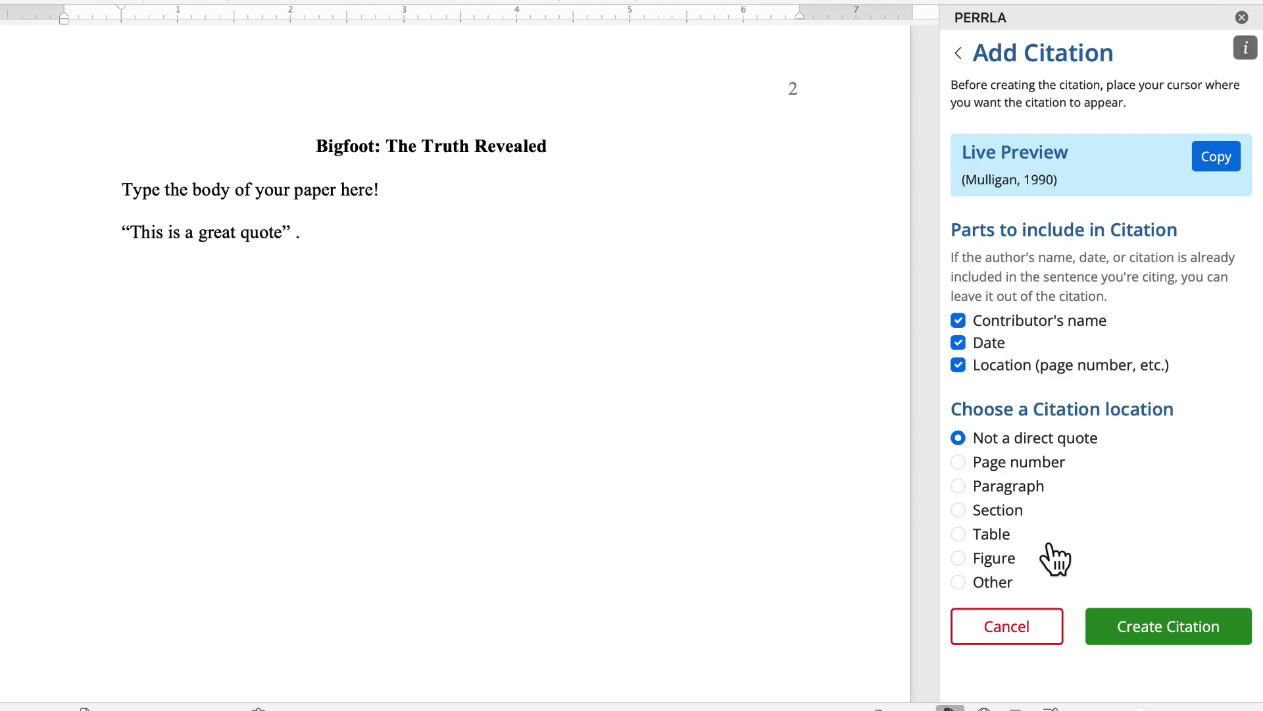
{"action": "left_click", "coordinate": [959, 462]}
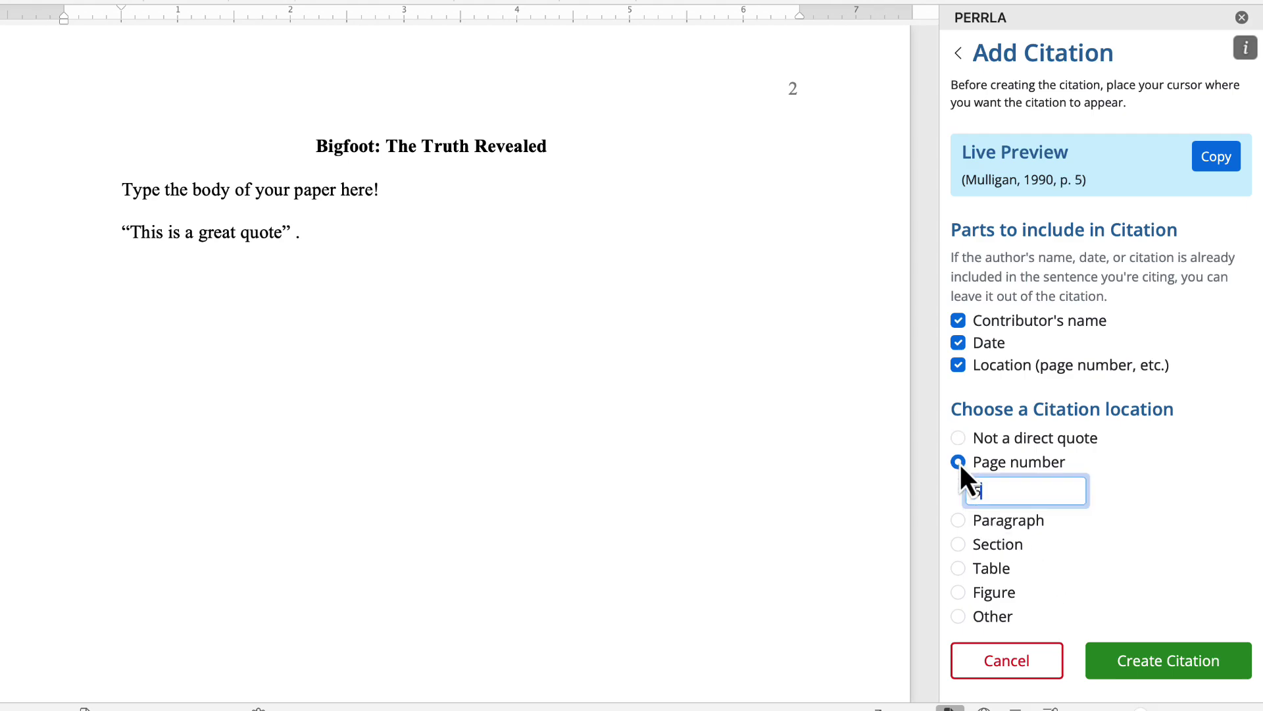
{"action": "type", "text": "4"}
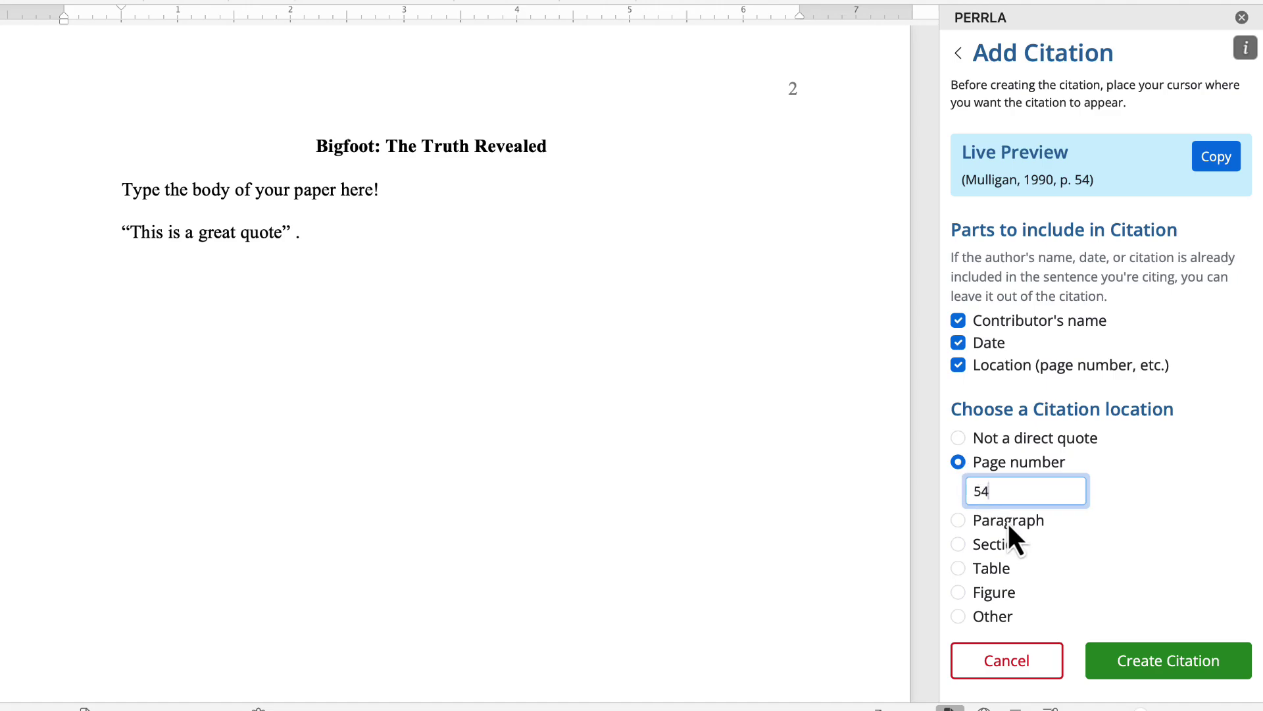
{"action": "left_click", "coordinate": [1117, 665]}
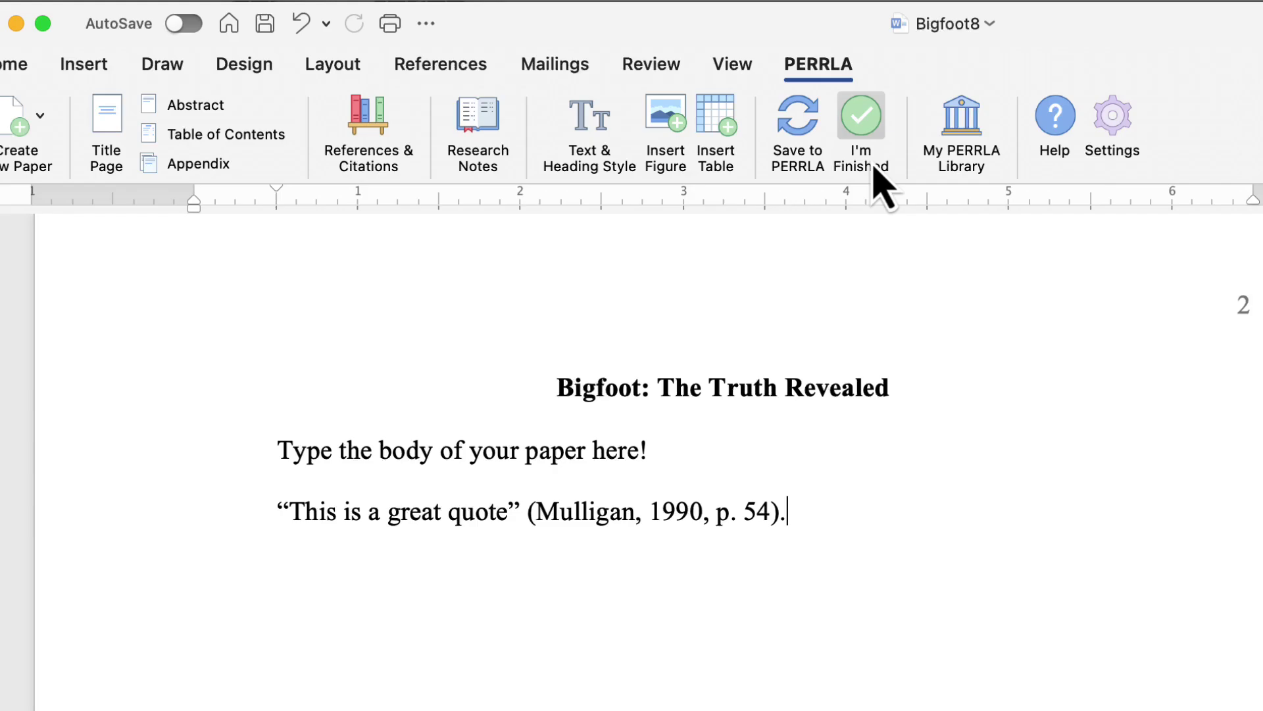
Show PERRLA's I'm Finished pane and select the citation to reveal it is still a content control.
{"action": "left_click", "coordinate": [871, 133]}
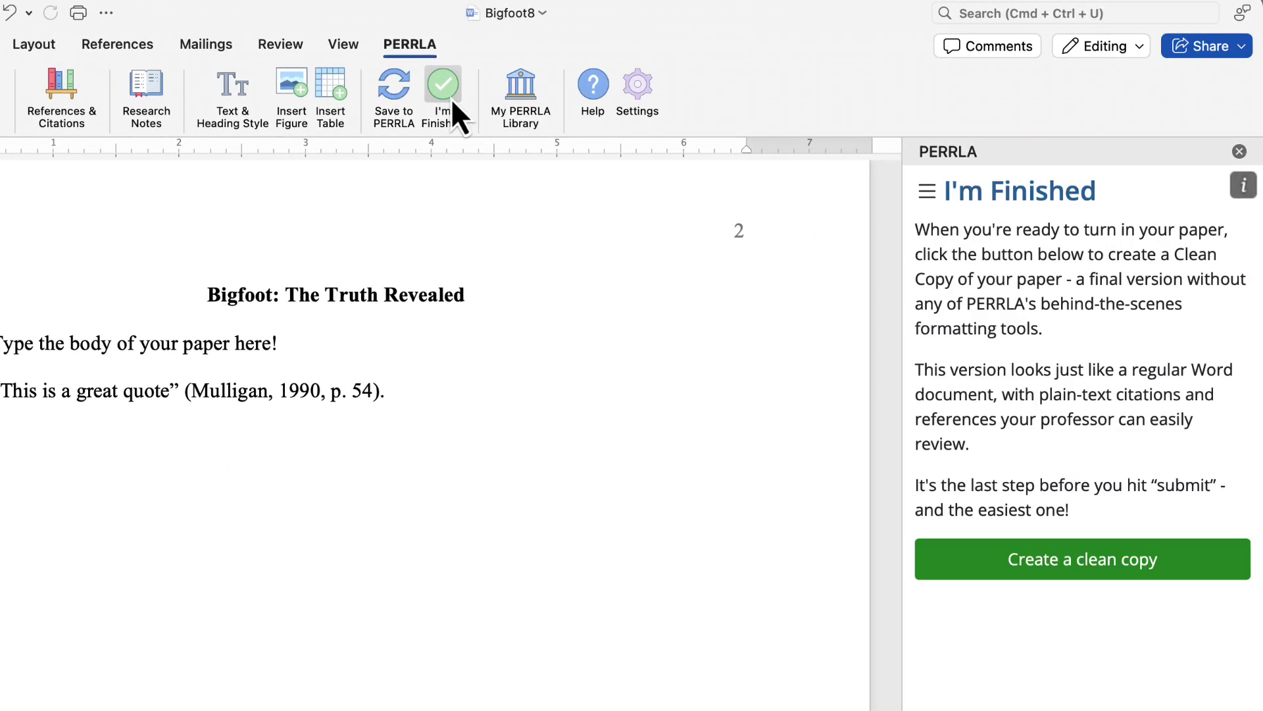
{"action": "left_click", "coordinate": [356, 391]}
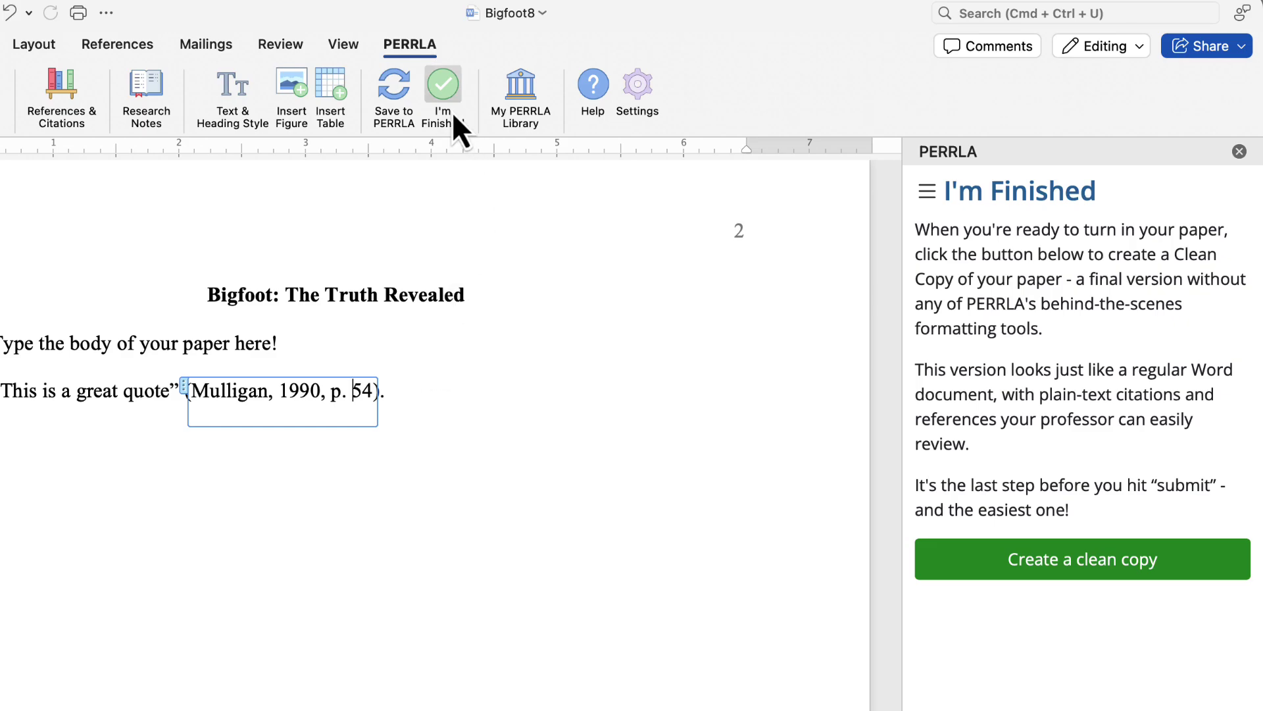
Create the clean copy and confirm the page 2 citation (1990, p. 54) is now plain text.
{"action": "left_click", "coordinate": [942, 568]}
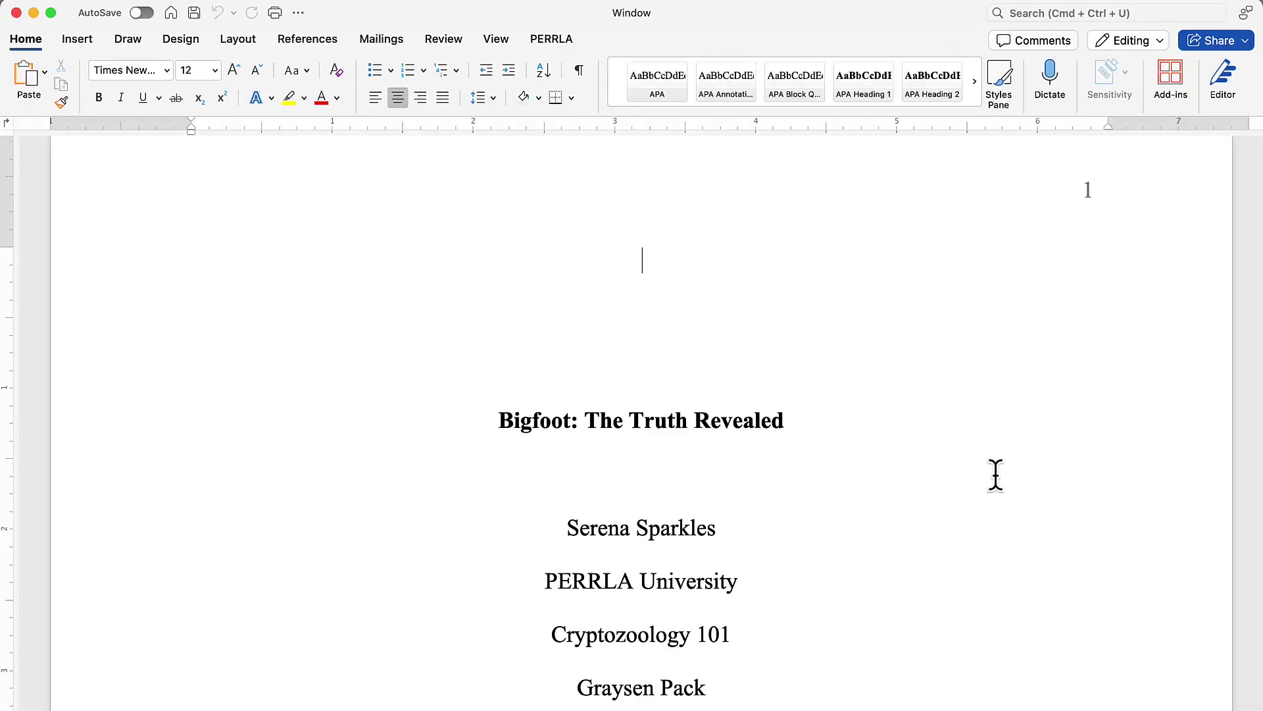
{"action": "scroll", "coordinate": [995, 473], "scroll_direction": "down", "scroll_amount": 5}
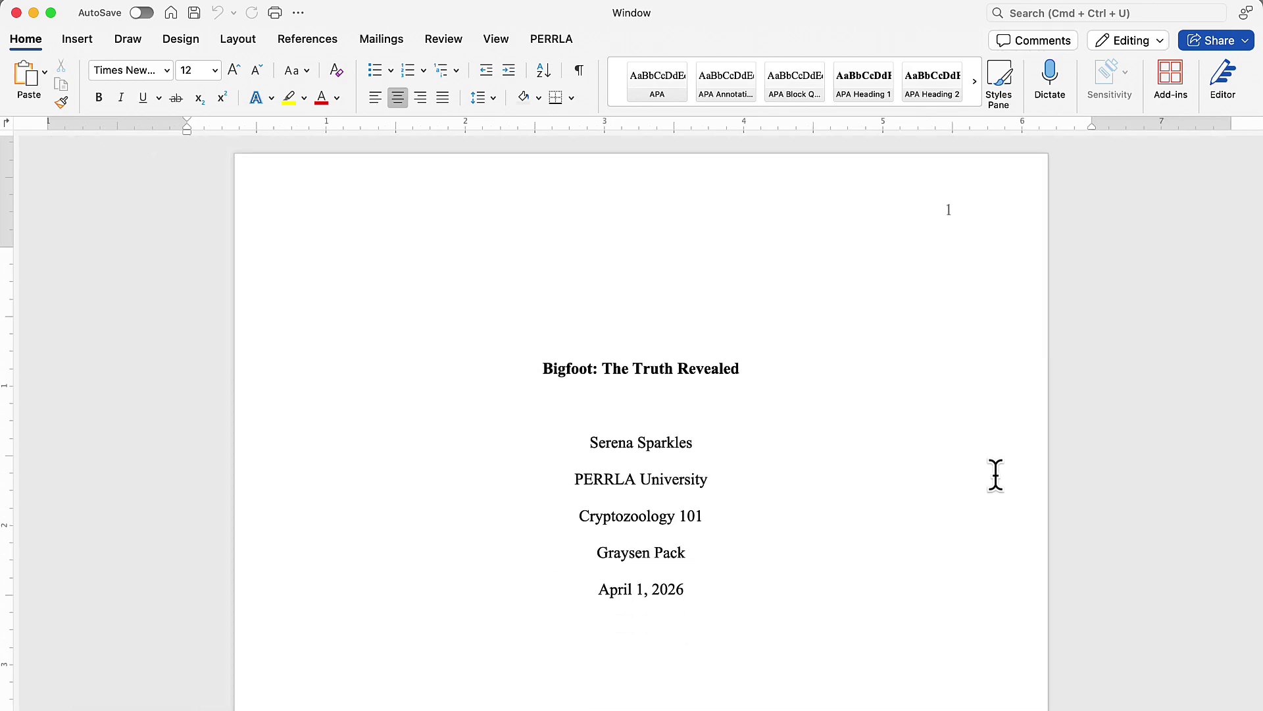
{"action": "scroll", "coordinate": [882, 474], "scroll_direction": "down", "scroll_amount": 10}
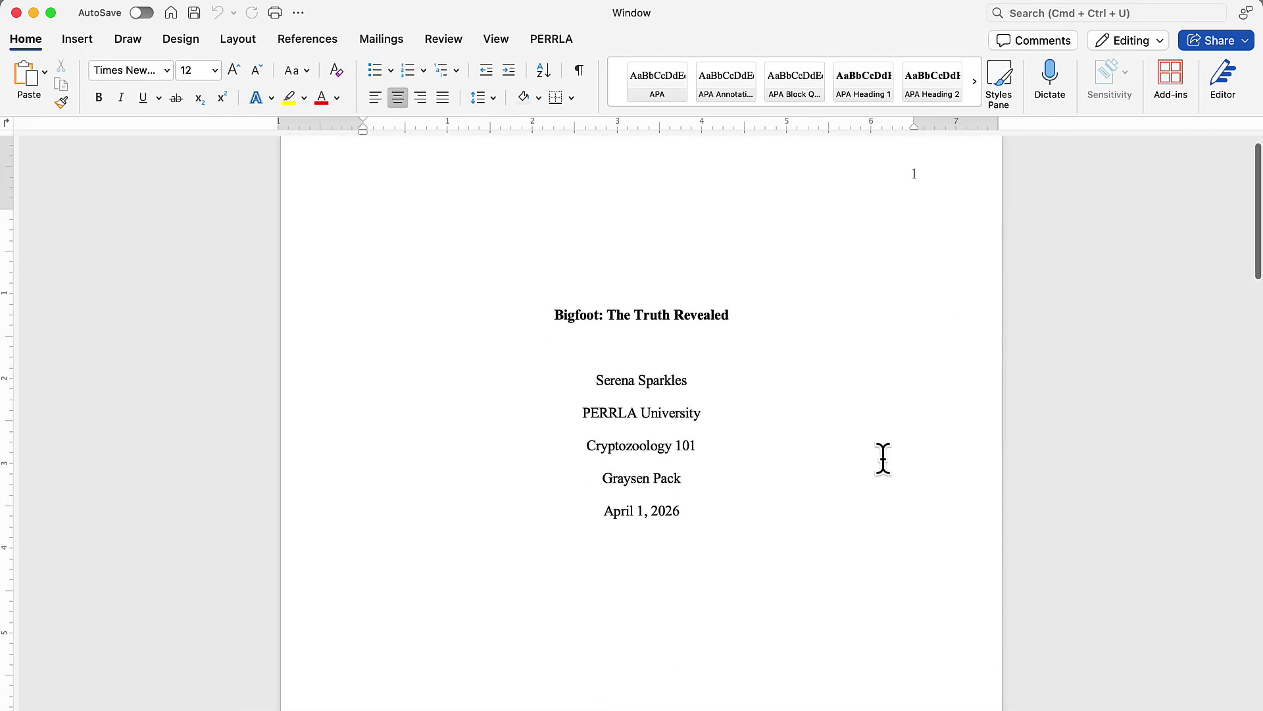
{"action": "left_click", "coordinate": [625, 507]}
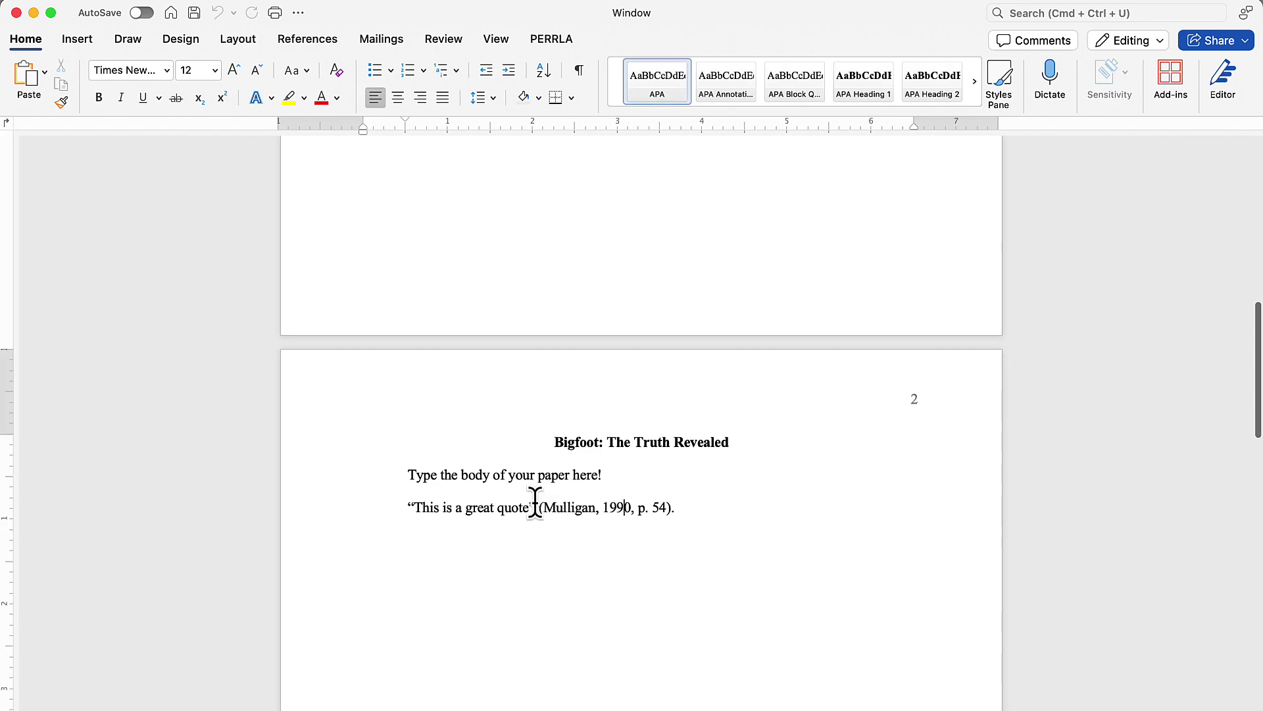
{"action": "left_click", "coordinate": [685, 508]}
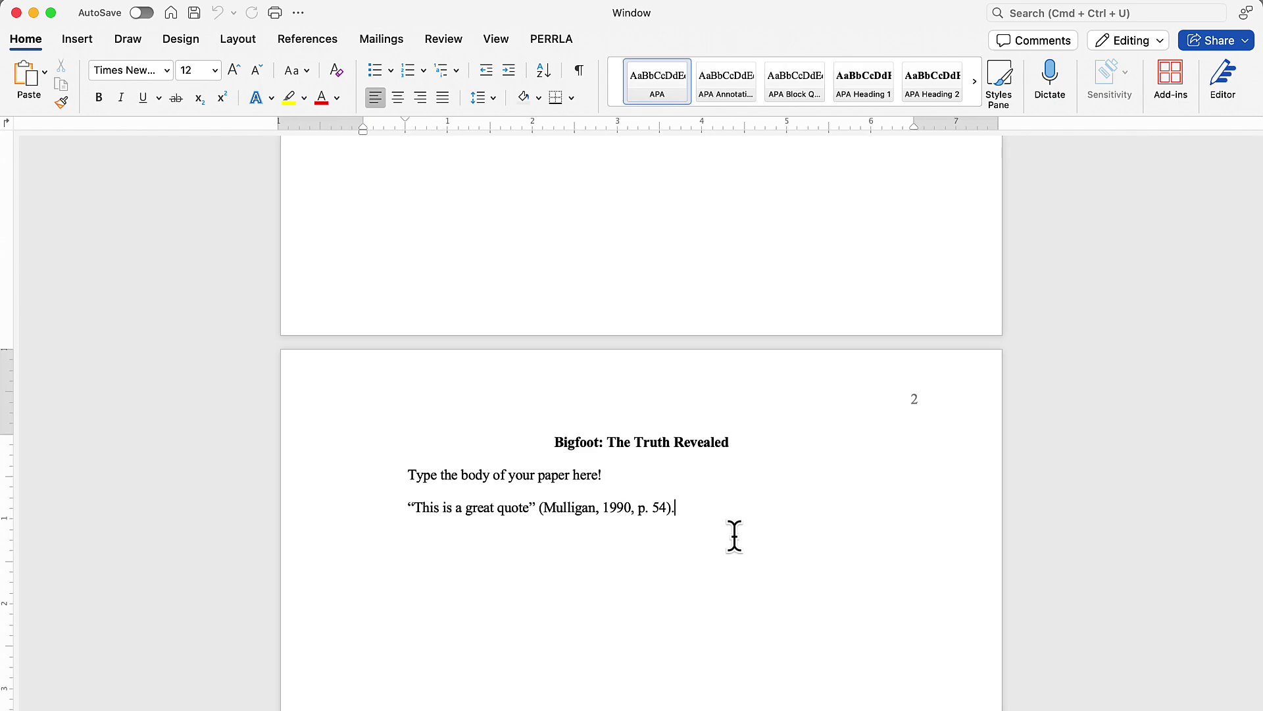
{"action": "scroll", "coordinate": [735, 536], "scroll_direction": "down", "scroll_amount": 3}
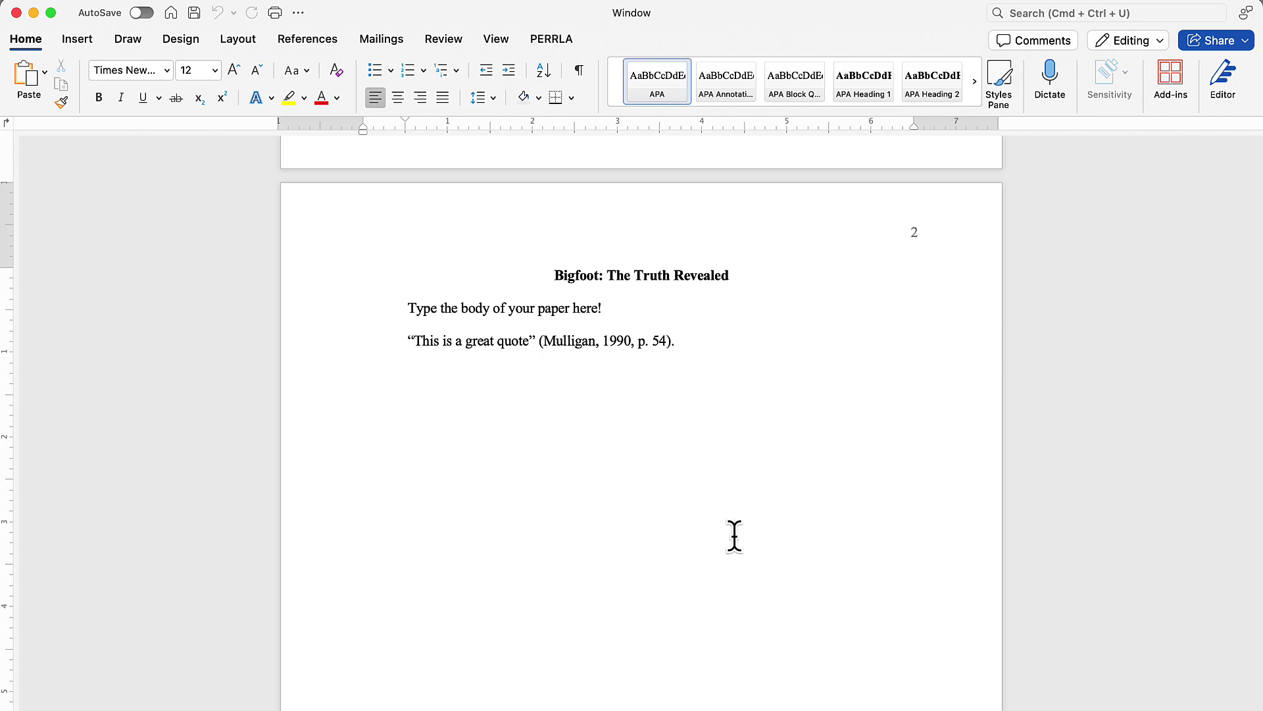
Bring up PERRLA's Help pane with the PERRLA for Word and Getting Started articles.
{"action": "left_click", "coordinate": [548, 40]}
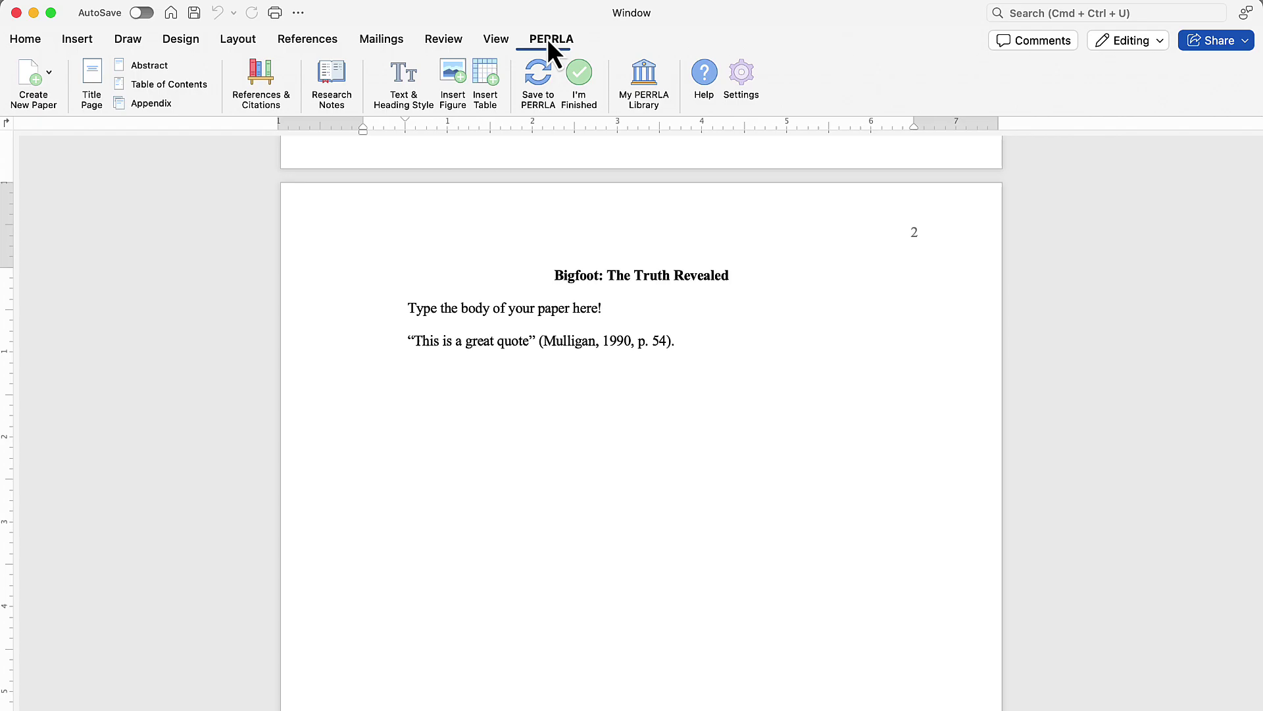
{"action": "left_click", "coordinate": [710, 83]}
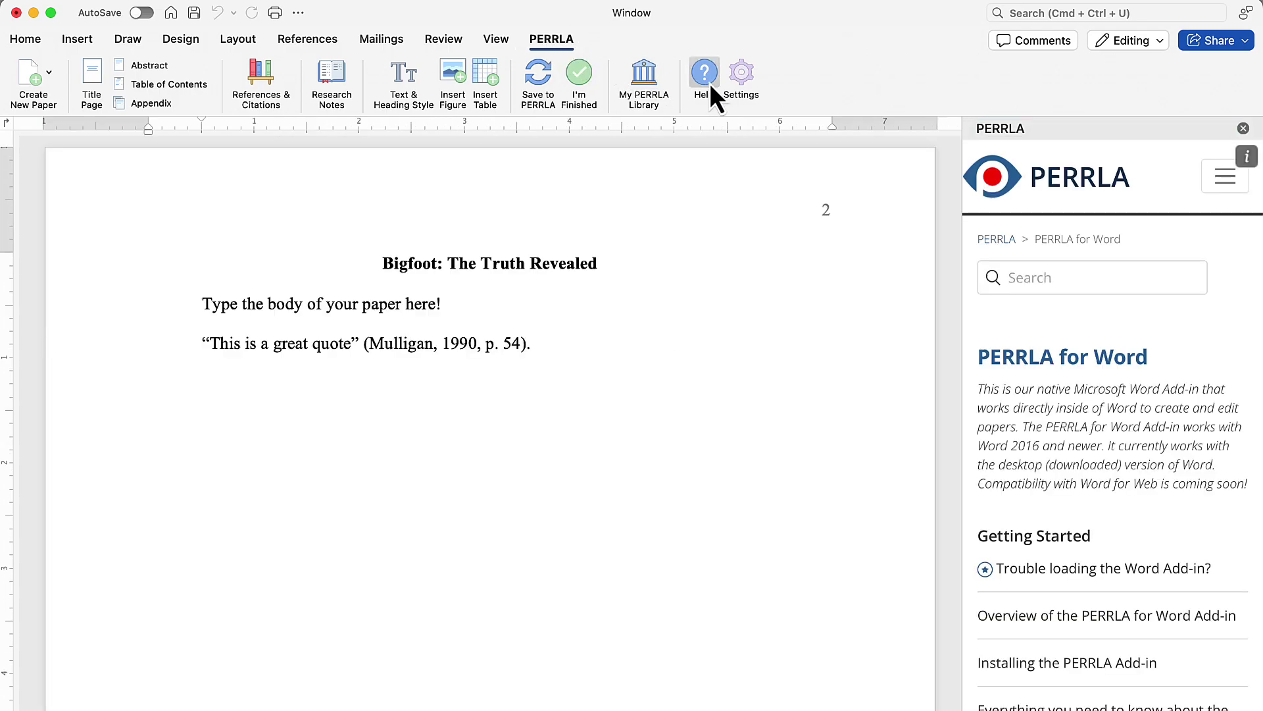